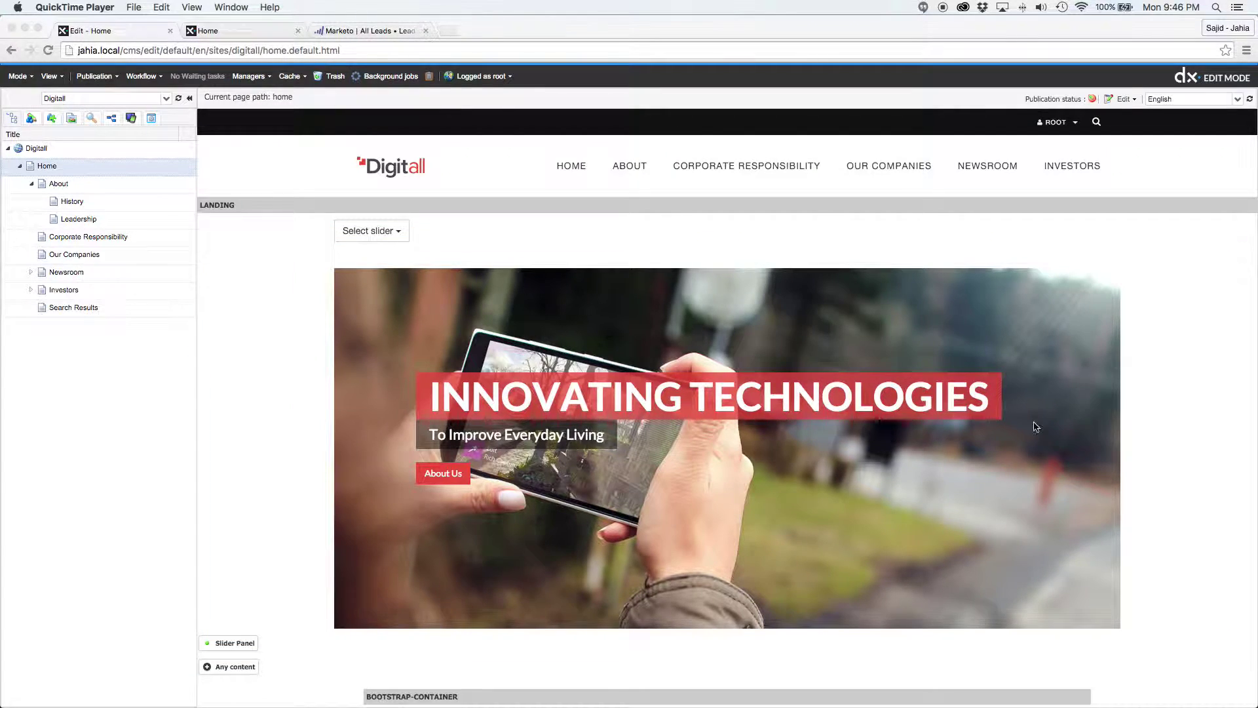
Step: Start a new marketoForm component in the empty row below the company introduction on the Home page
scroll(722, 560, "down", 4)
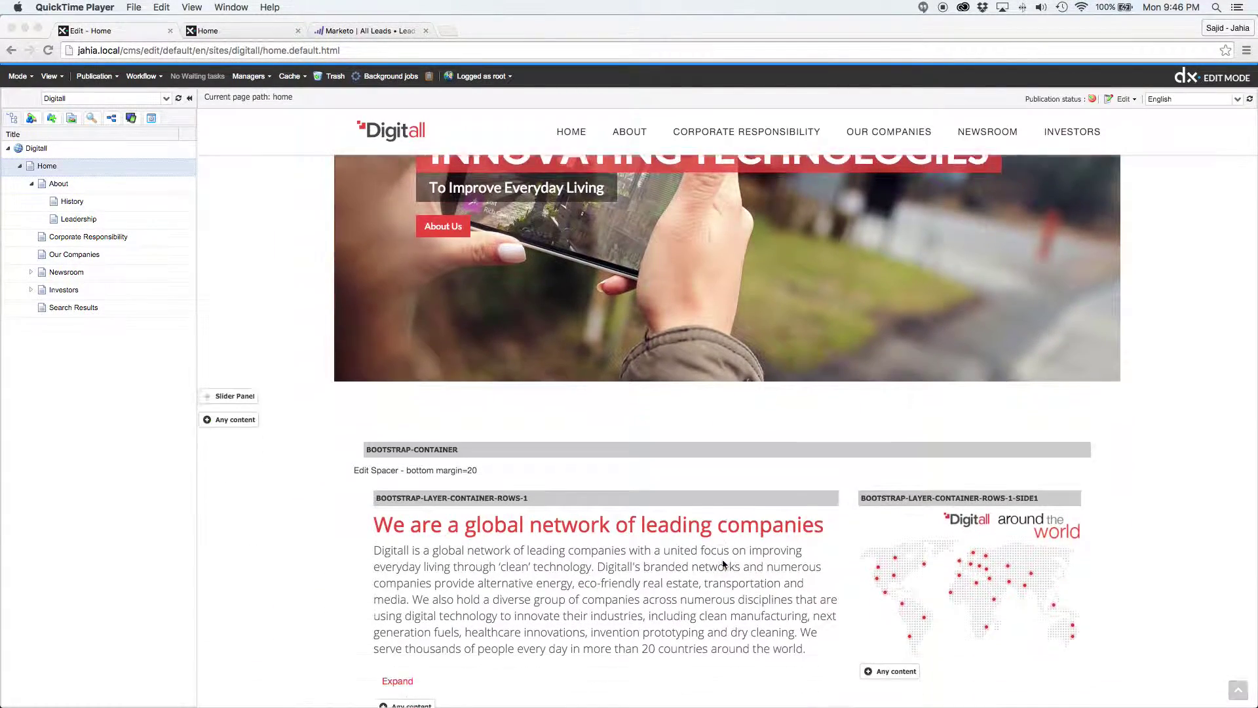
scroll(722, 559, "down", 3)
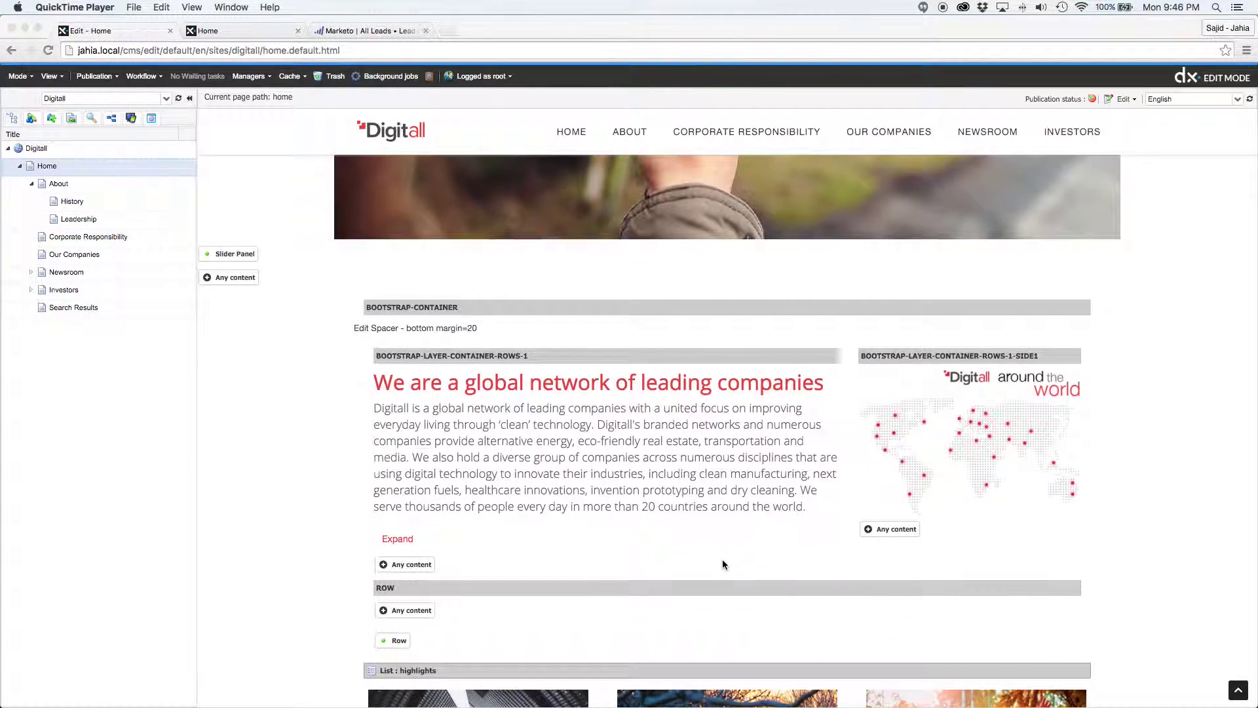
left_click(408, 614)
left_click(408, 614)
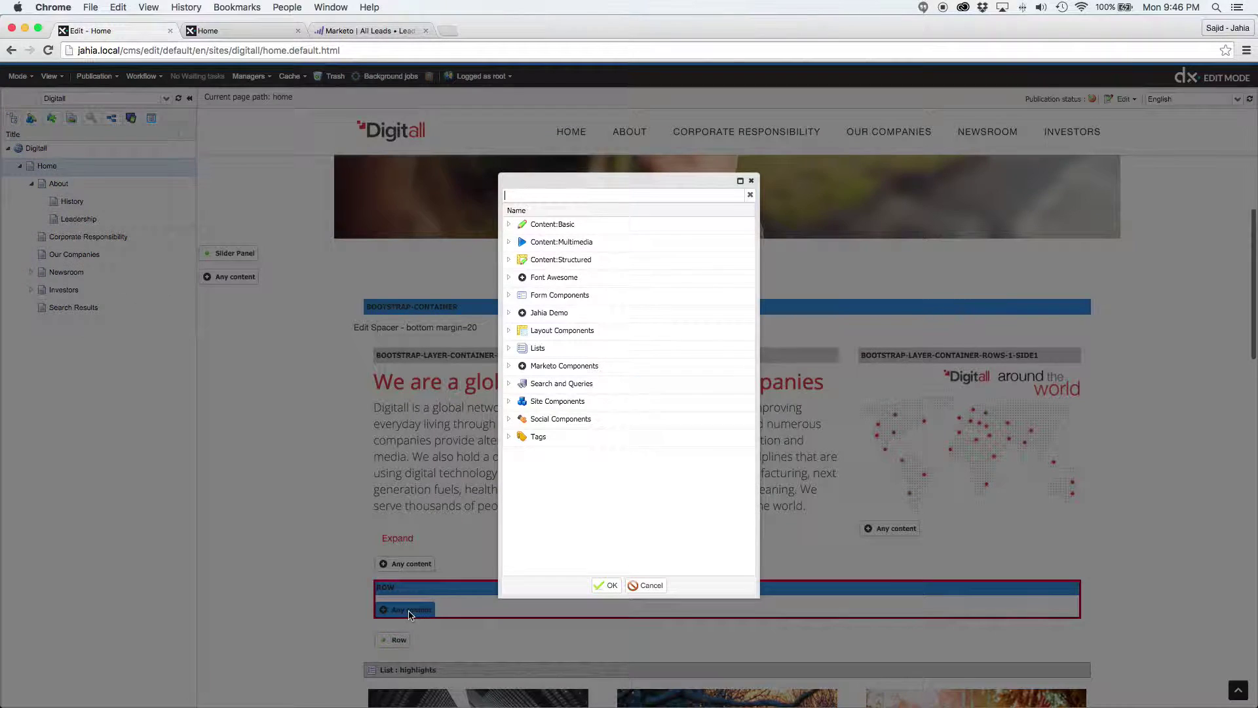
type("market")
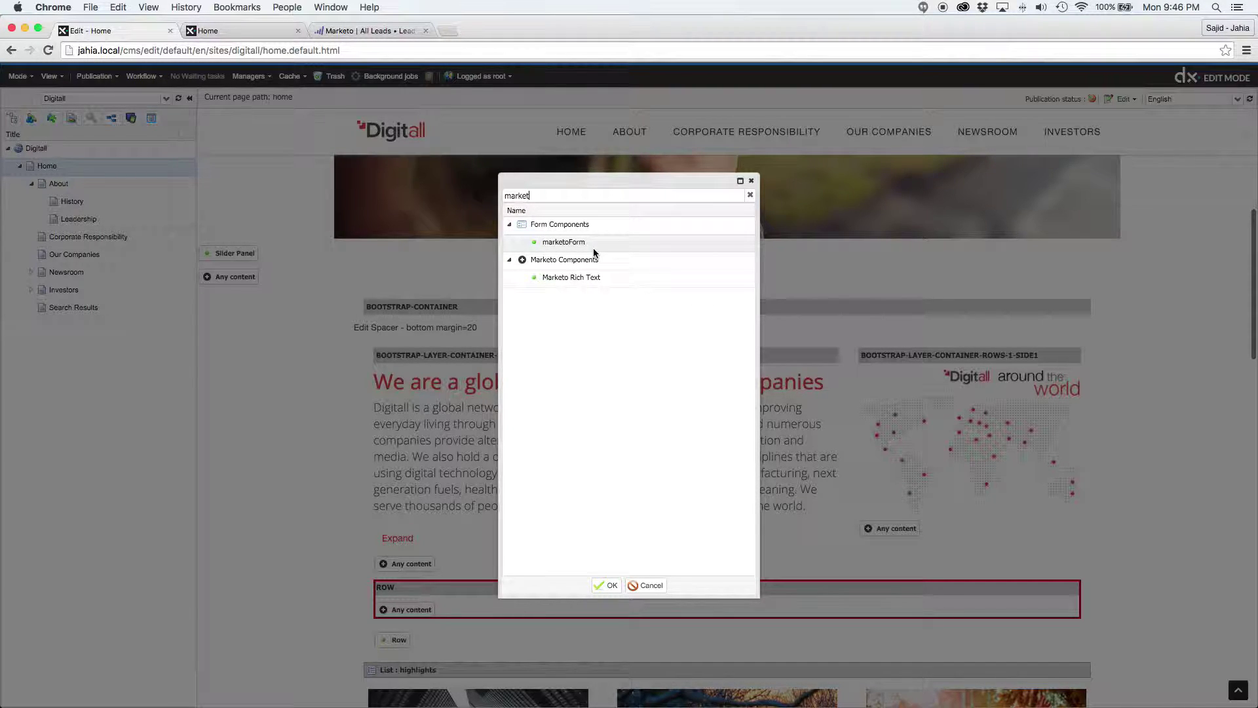
left_click(593, 247)
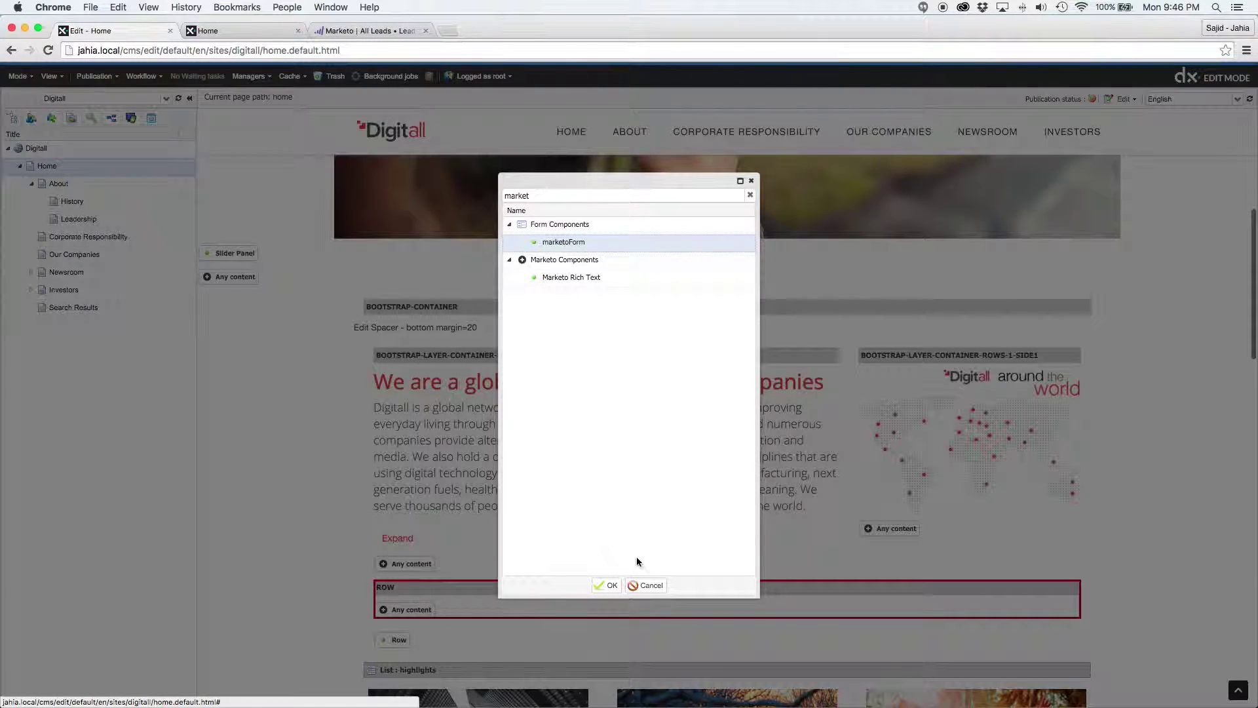
left_click(603, 588)
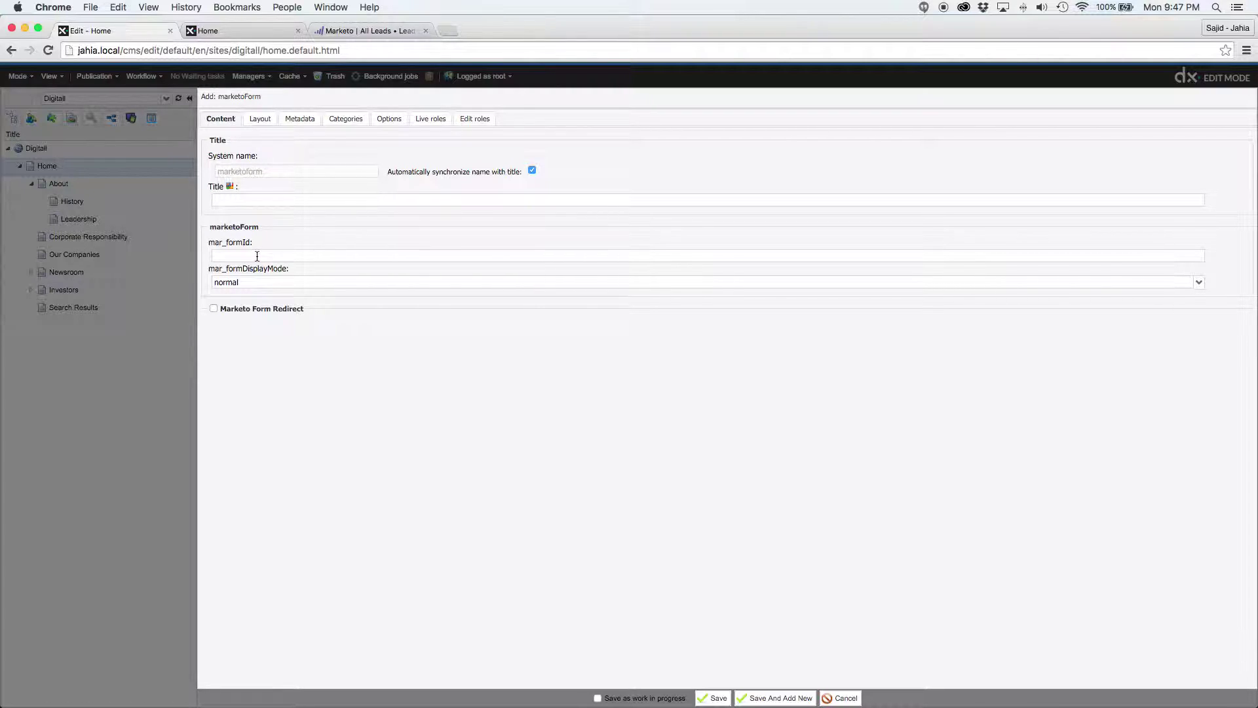
Step: Set the Marketo form's mar_formId to 2 with the normal display mode, and save the component
type("2")
left_click(1199, 286)
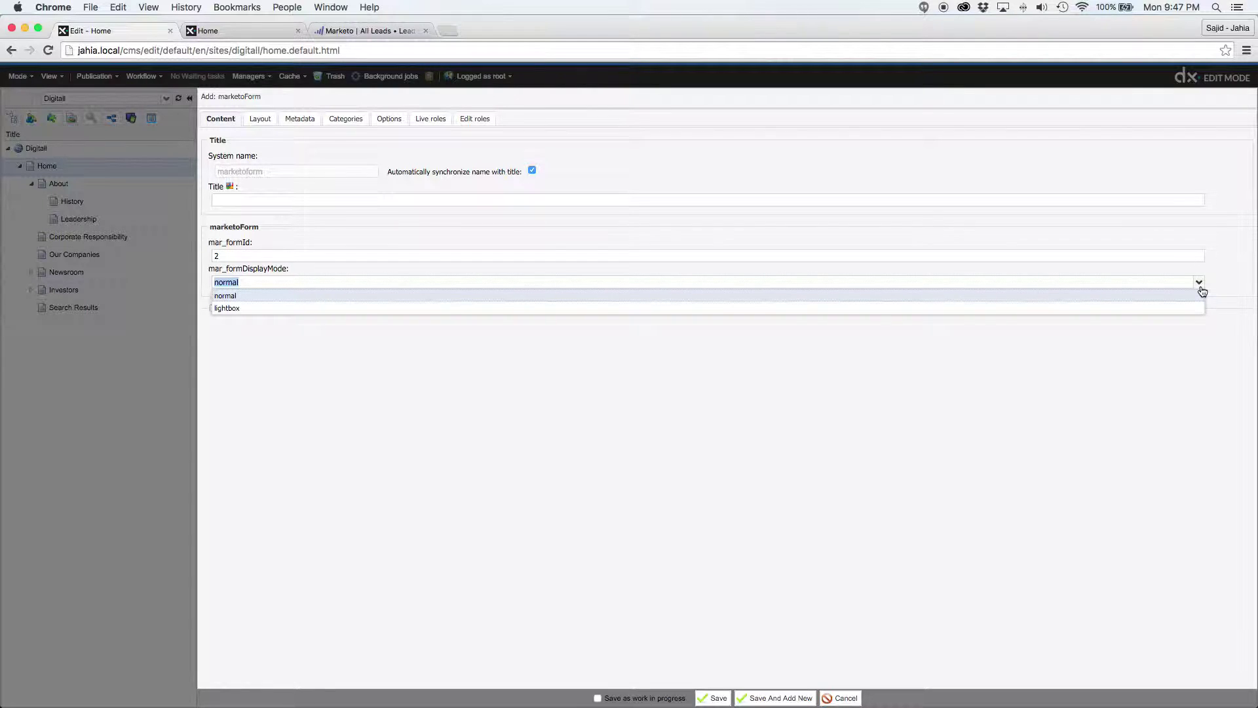
left_click(1090, 298)
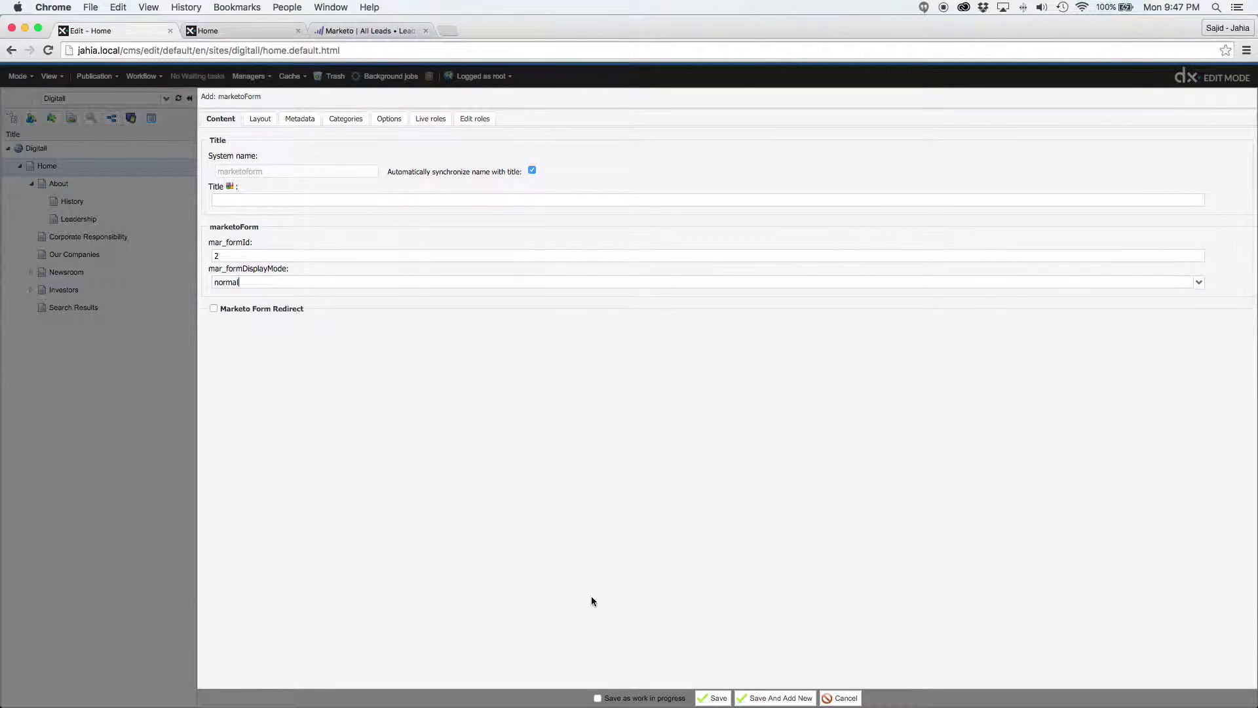
left_click(712, 699)
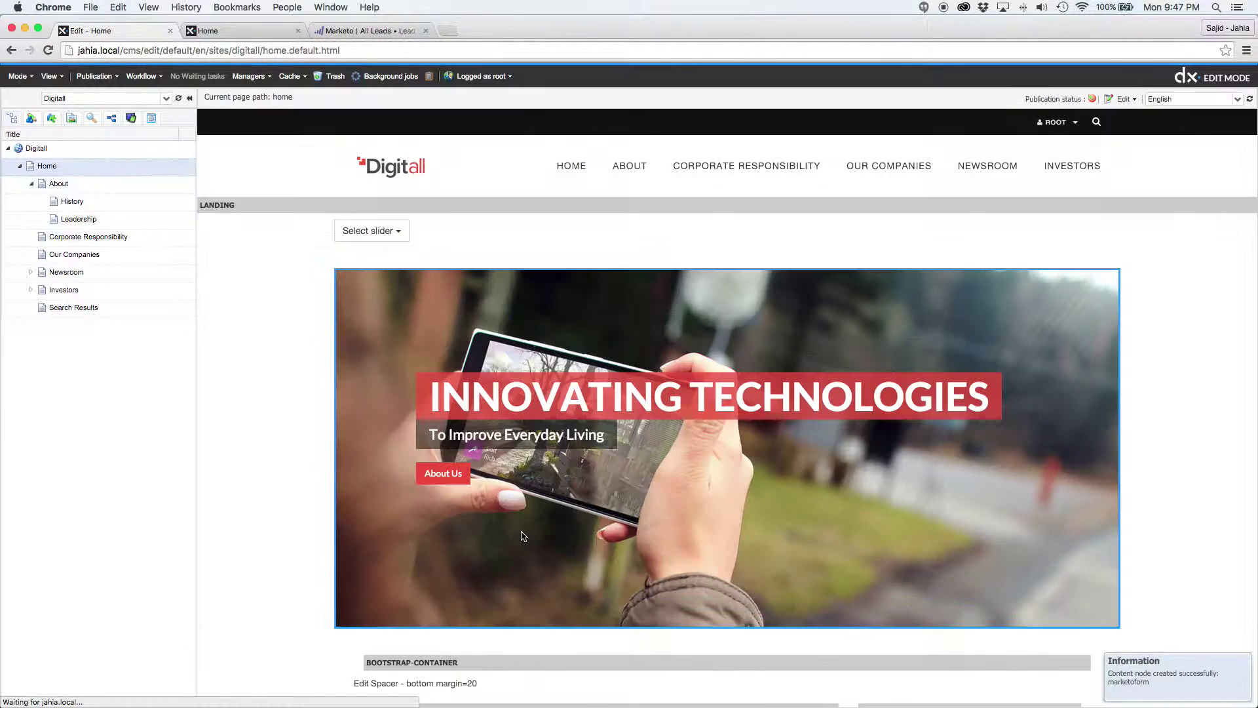
Step: Publish the digitall site in English, bypassing the publication workflow
scroll(521, 533, "down", 6)
scroll(521, 534, "down", 3)
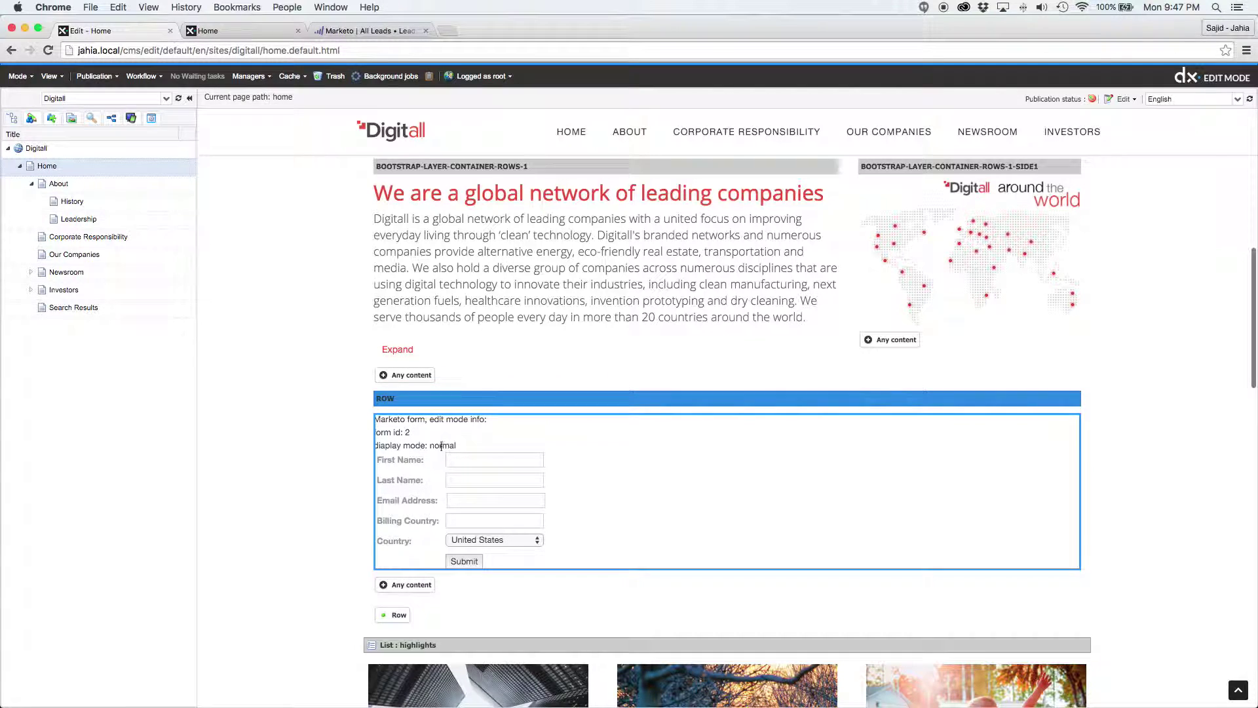
left_click(95, 76)
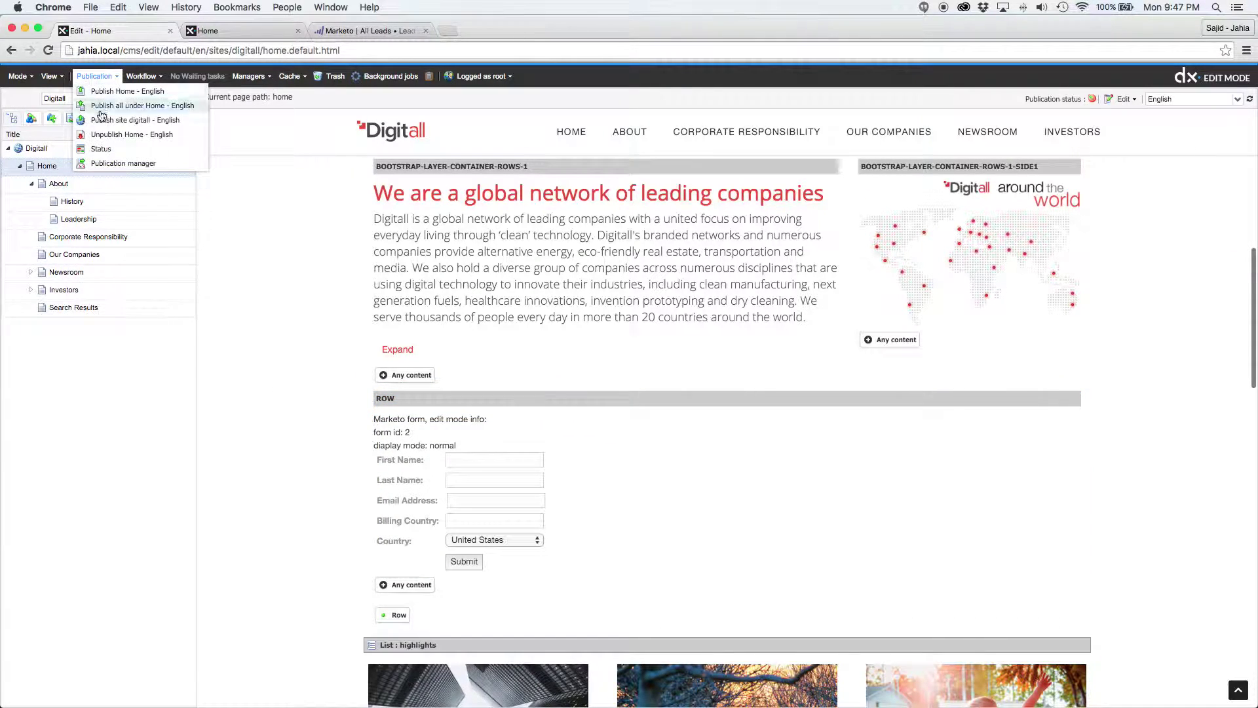
left_click(112, 124)
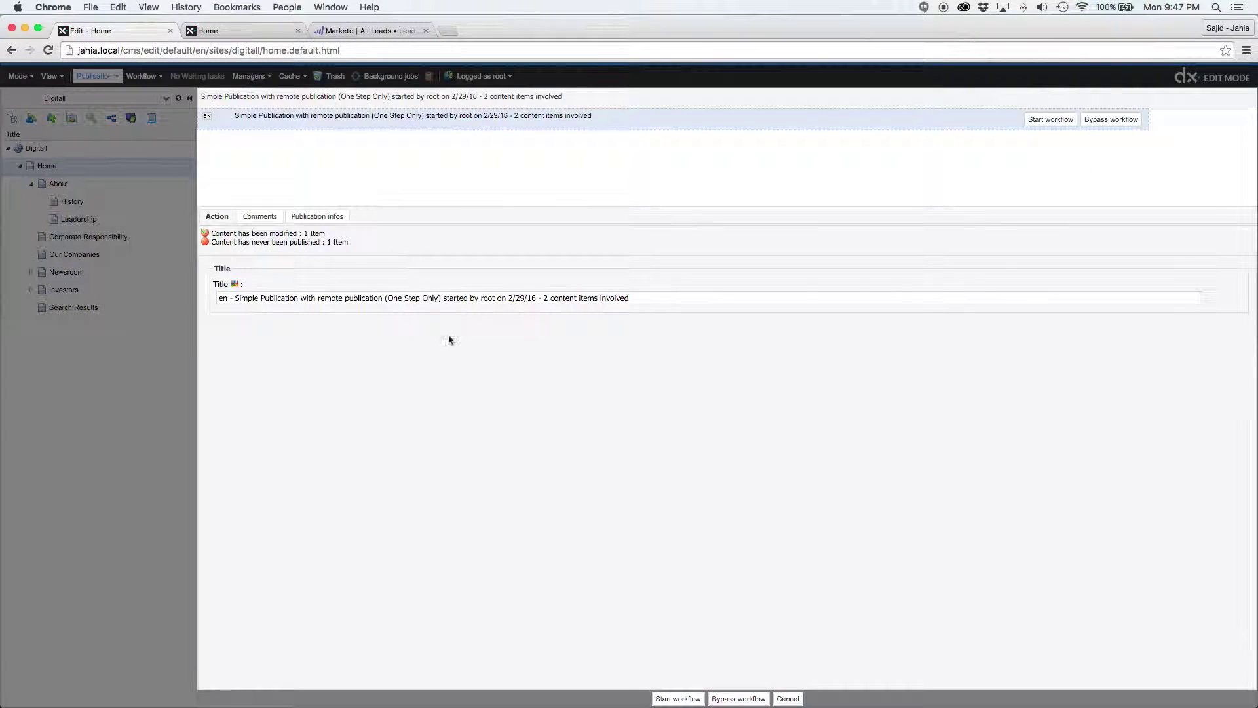
left_click(718, 698)
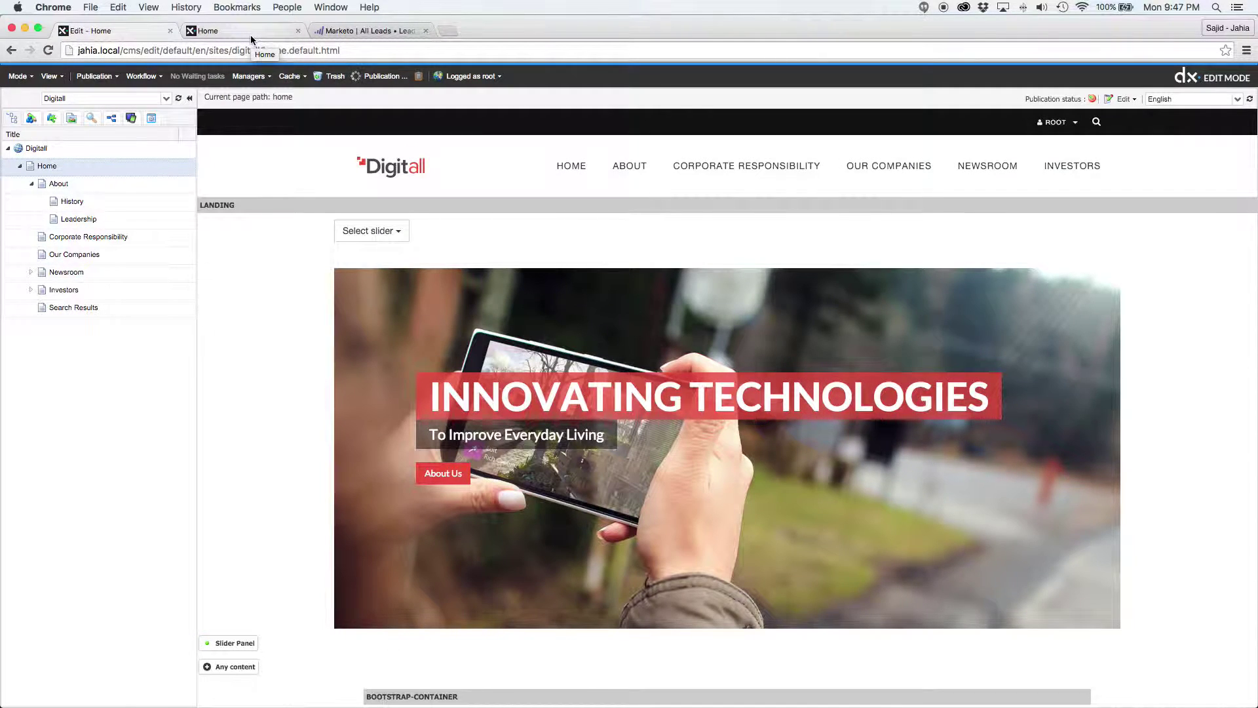
Step: Reload the live Home page and go to the Marketo form below the company introduction
left_click(251, 34)
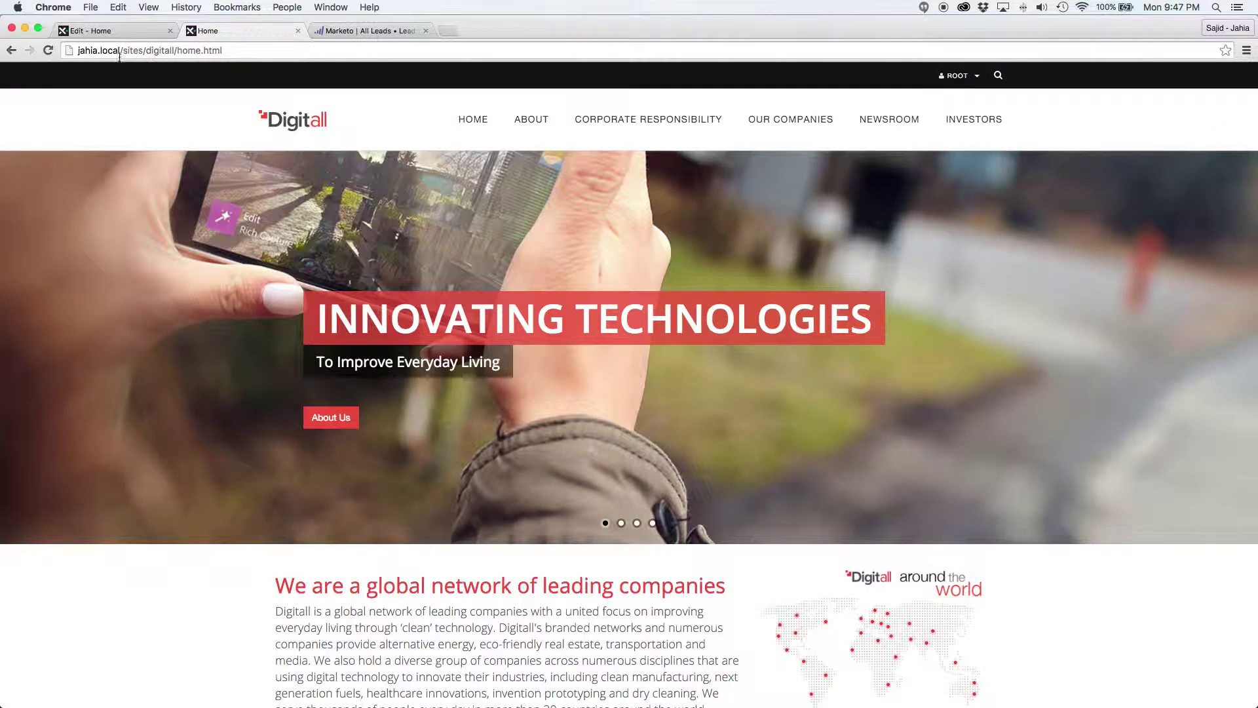
left_click(50, 53)
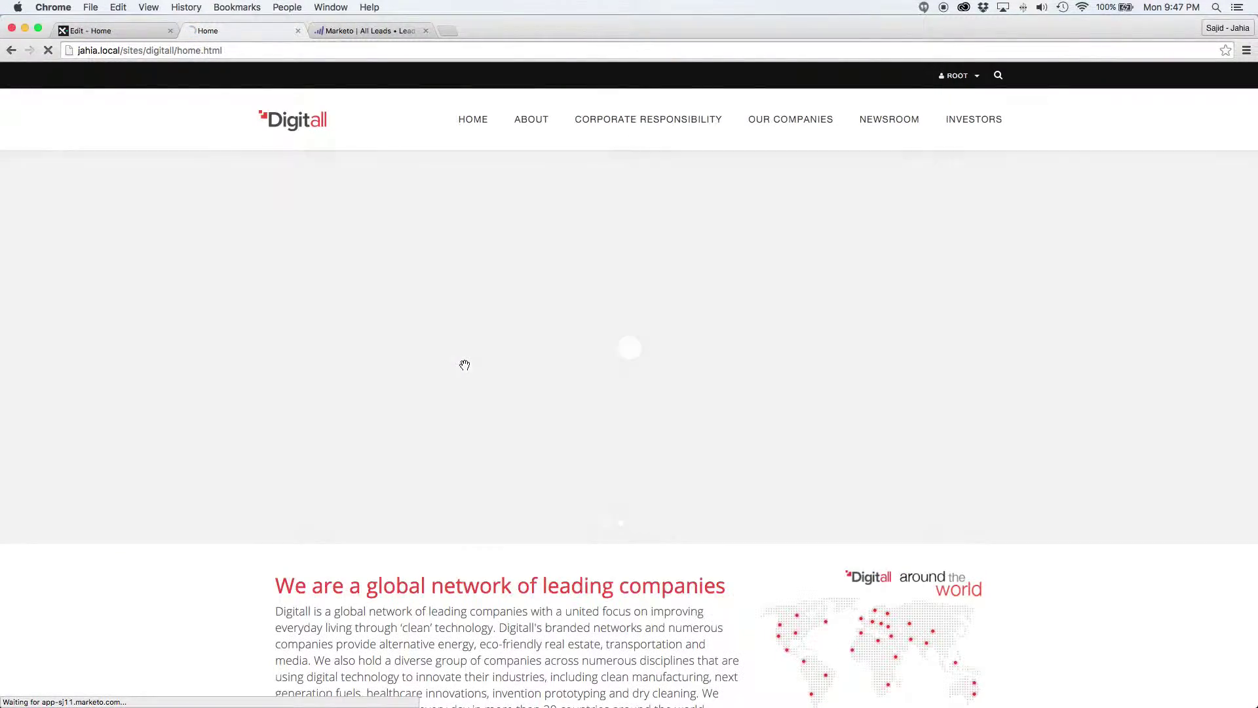
scroll(442, 355, "down", 8)
scroll(443, 354, "down", 1)
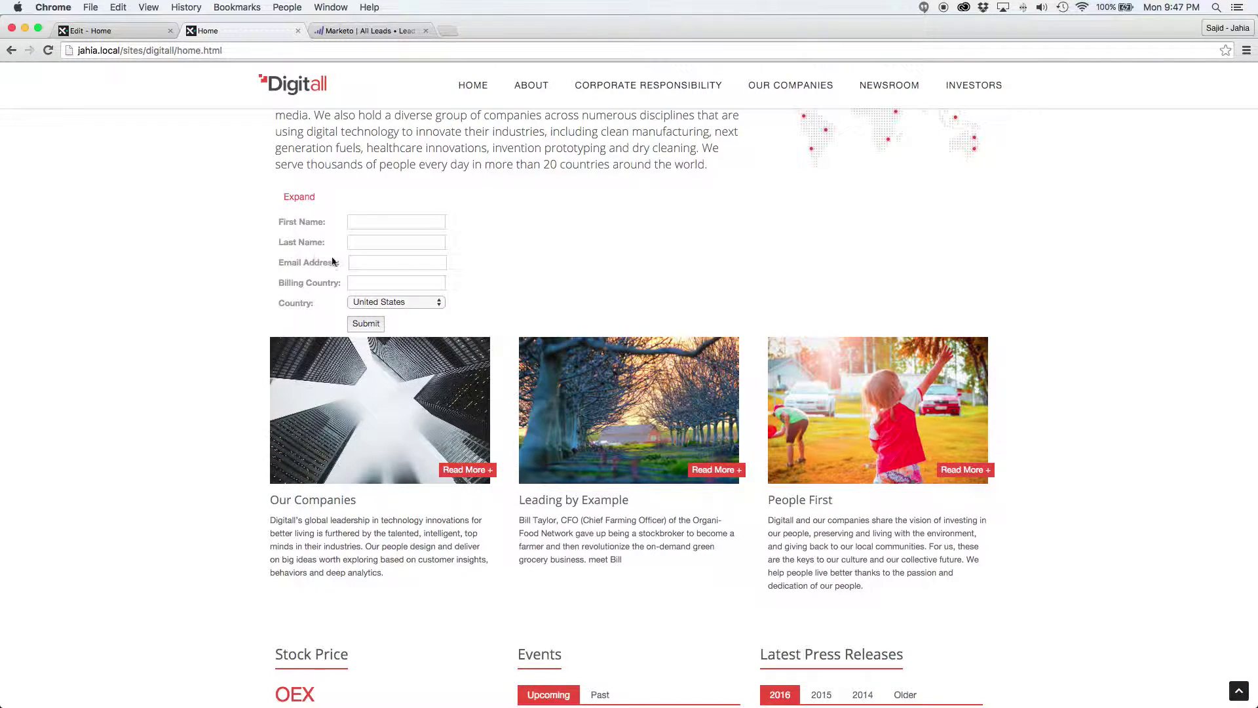
Step: Fill in the live form with the contact's first name, last name and email address, set the billing country to USA, and submit it
left_click(364, 221)
type("John")
key("Tab")
type("Smith")
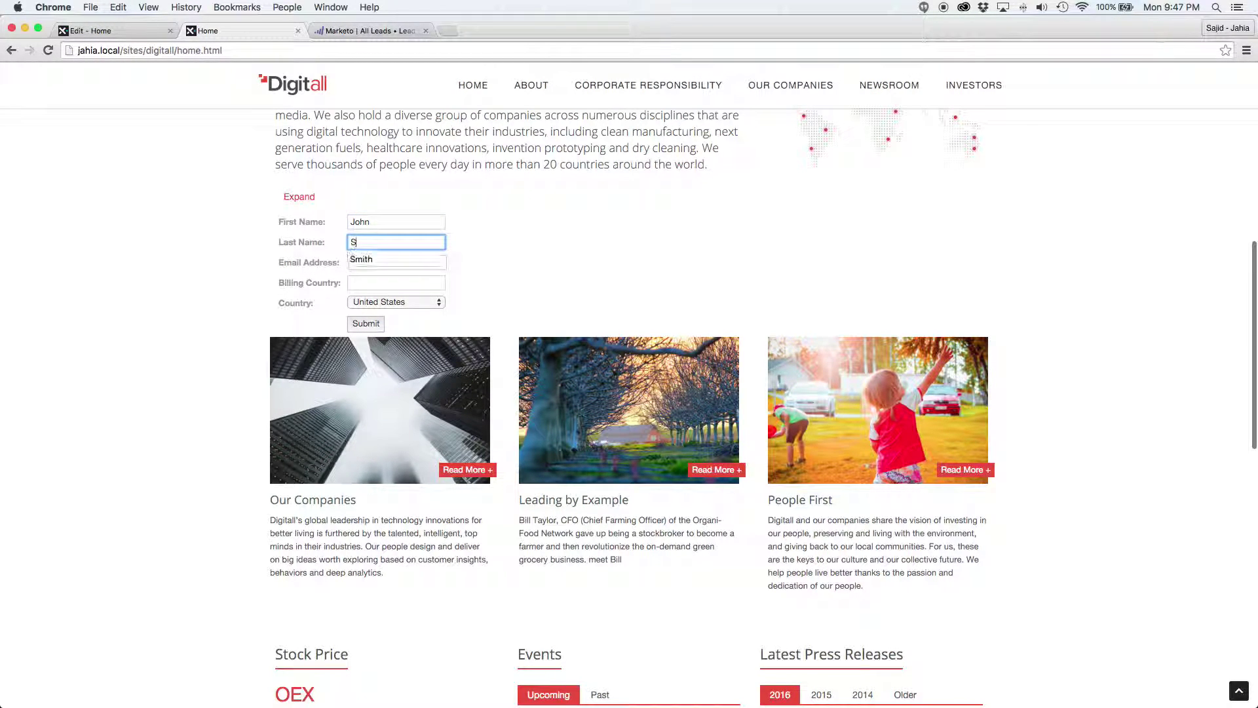
key("Tab")
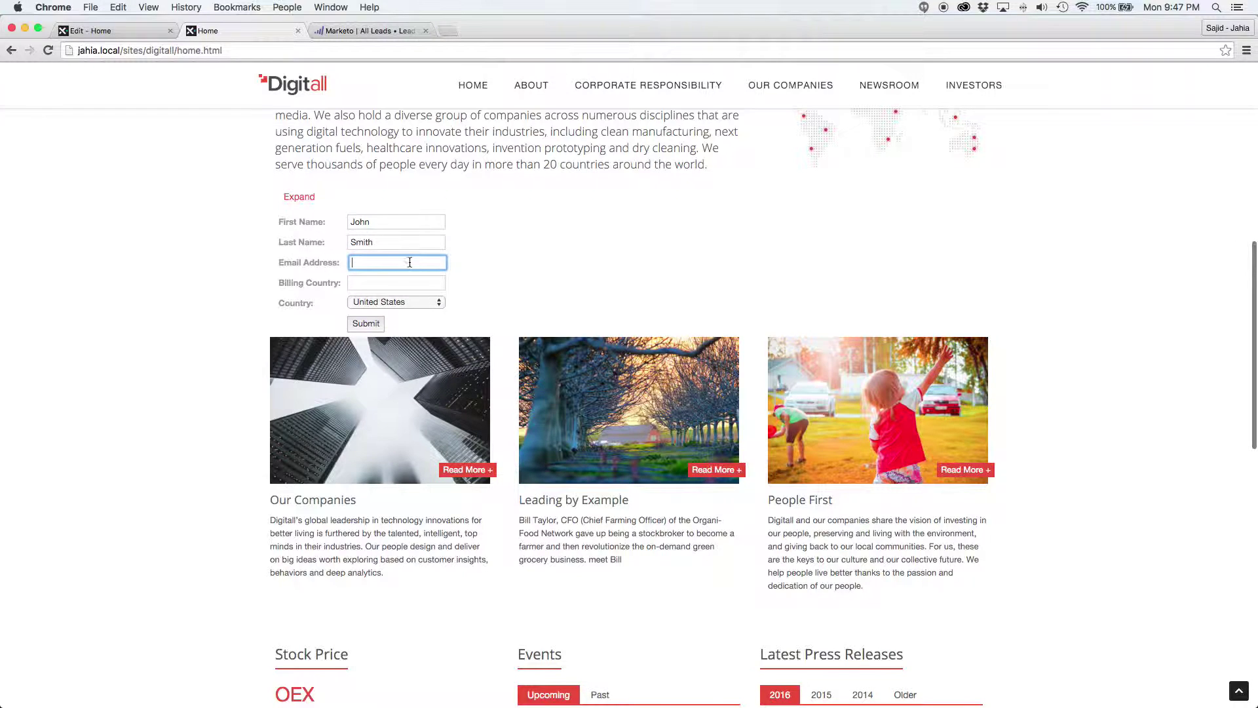
scroll(393, 279, "up", 1)
type("joh")
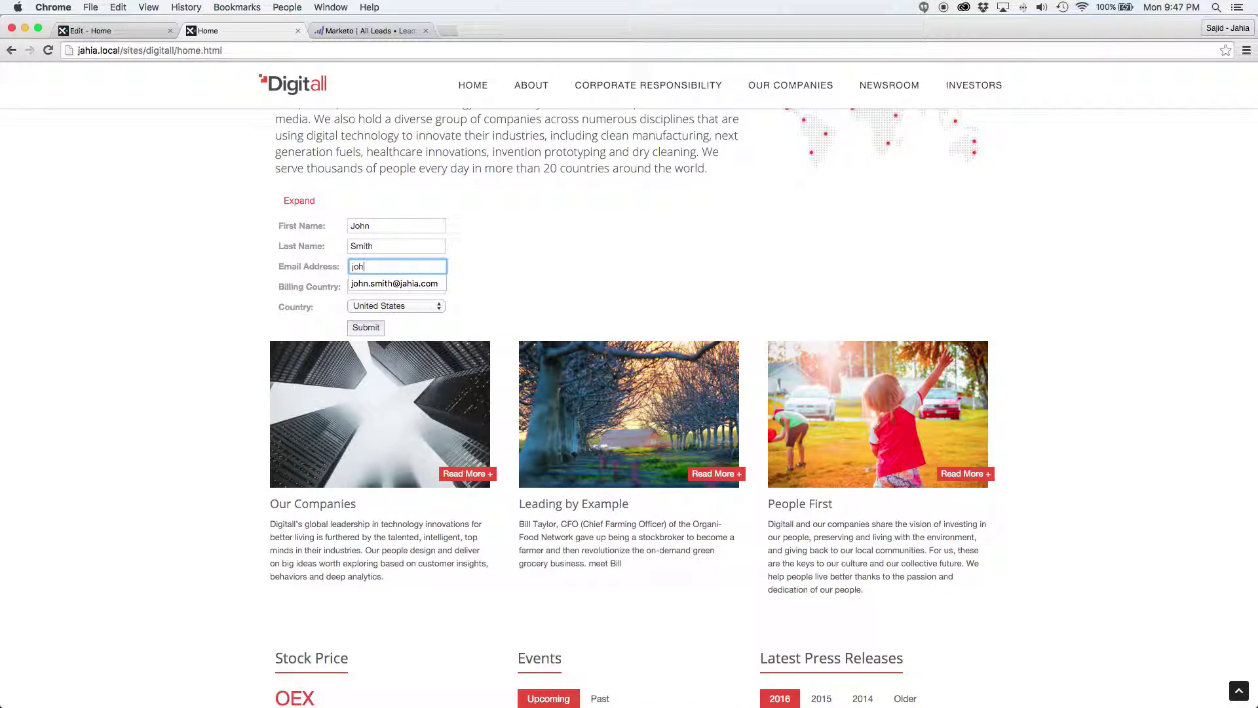
left_click(407, 286)
left_click(406, 286)
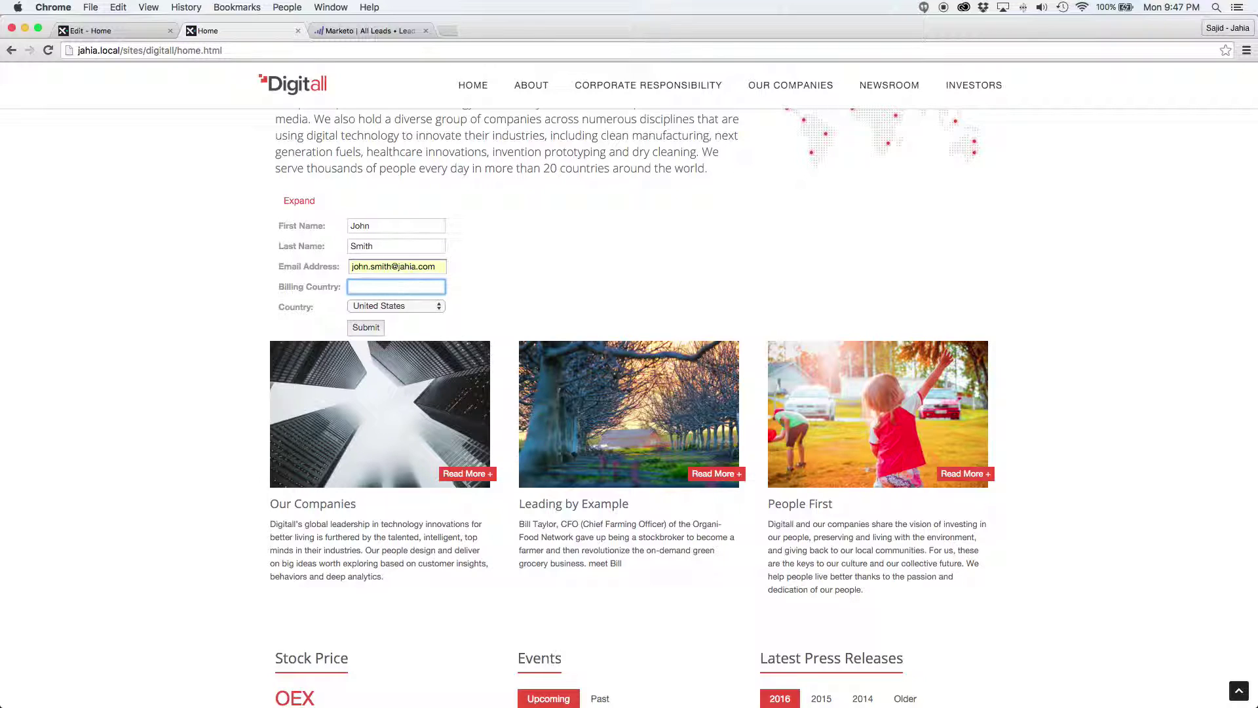
type("USA")
left_click(365, 327)
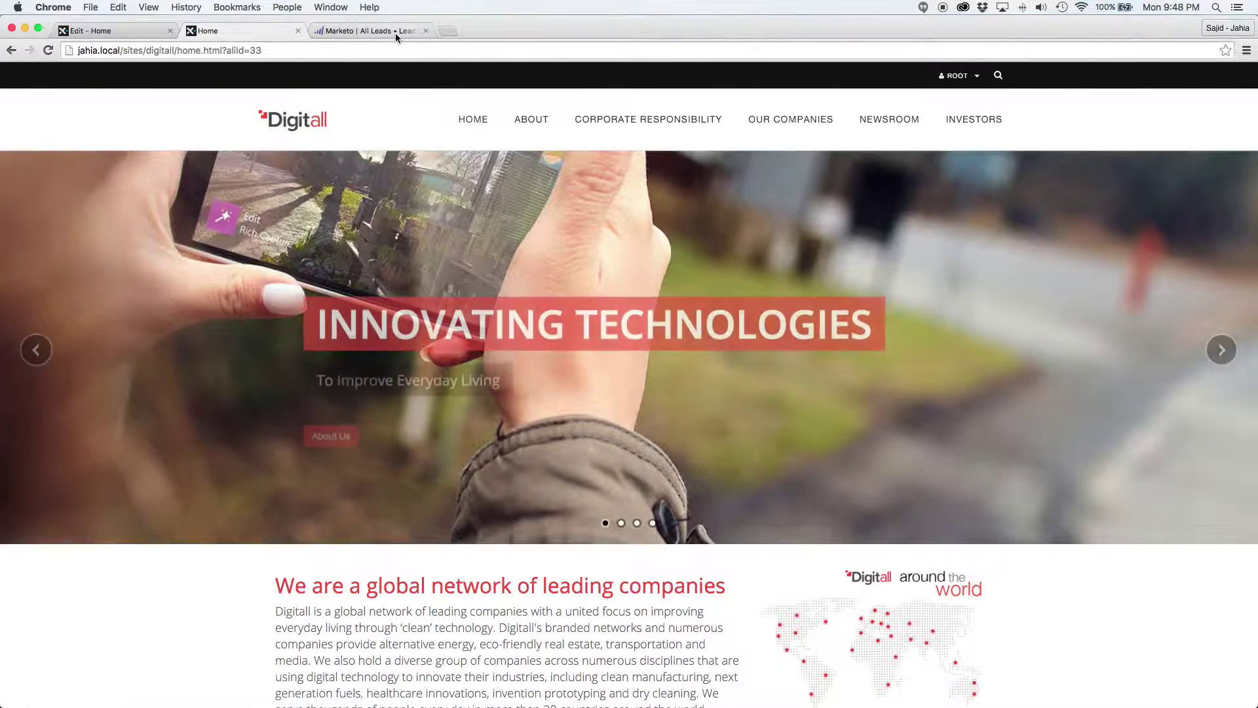
Step: Switch to Marketo and refresh the All Leads list to check for the submitted lead
left_click(395, 33)
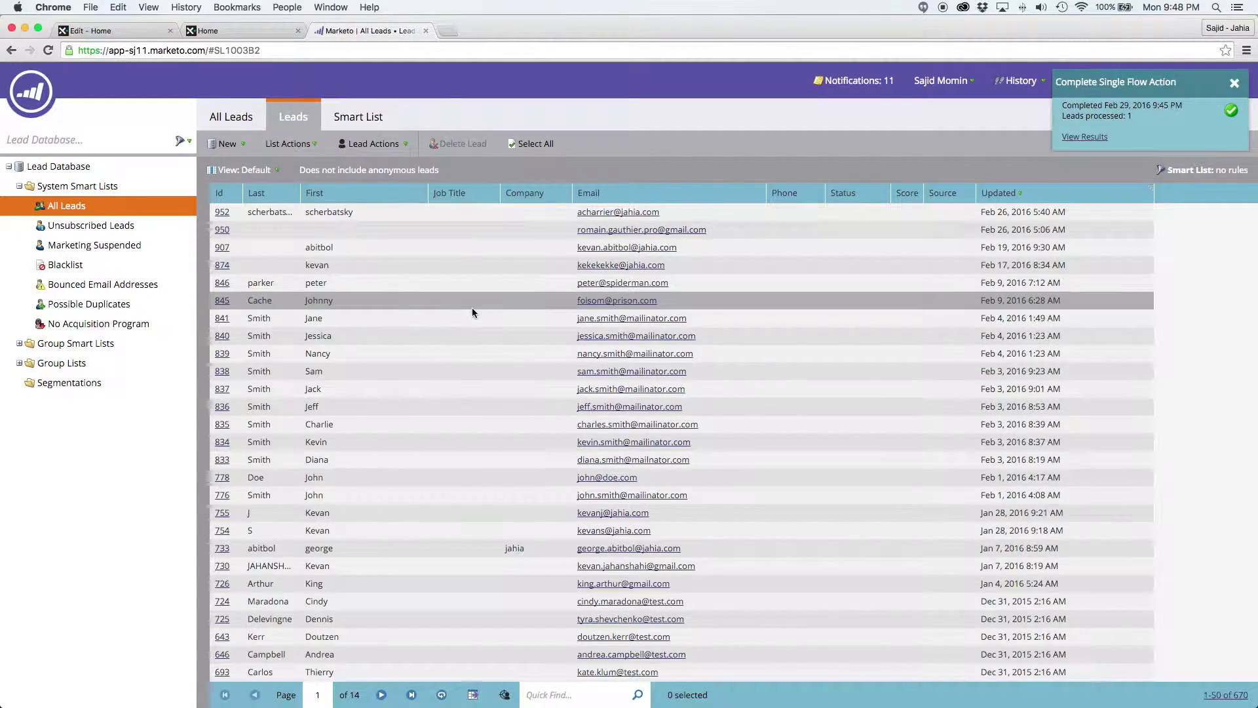
left_click(439, 696)
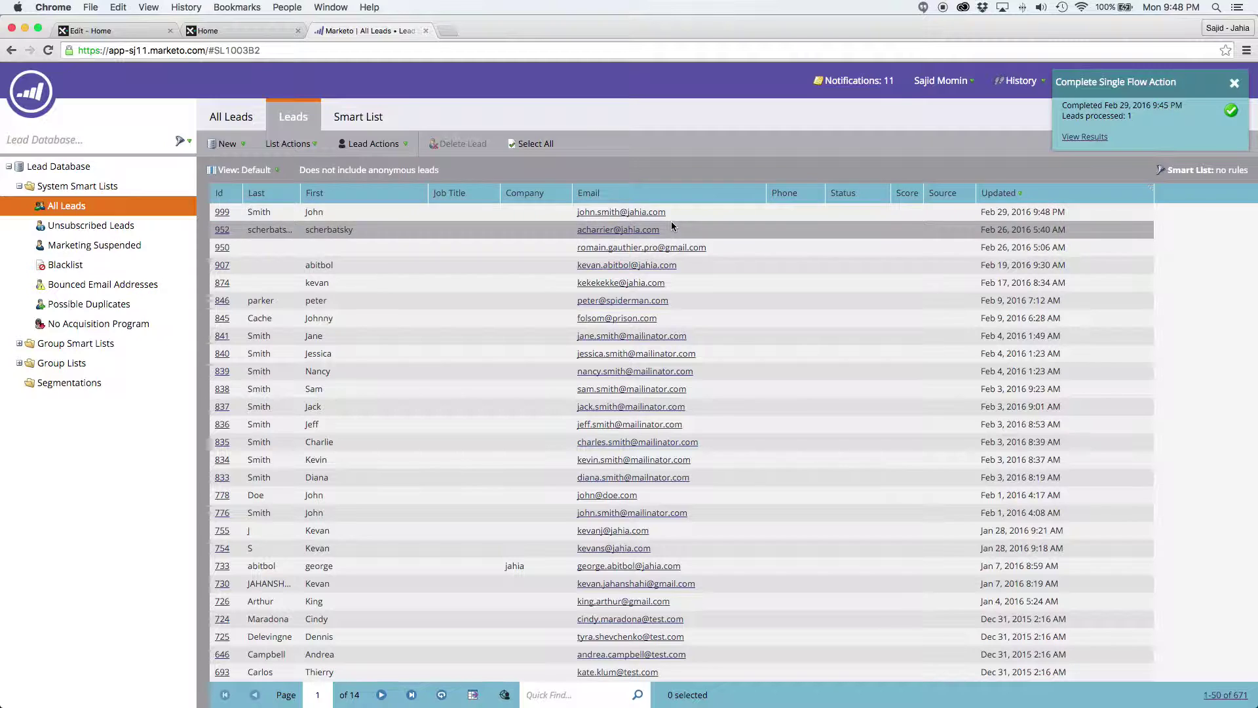
Step: Return to the Jahia site editor and examine the Newsletter form's fields in Form Factory, then go back to the form library
left_click(128, 31)
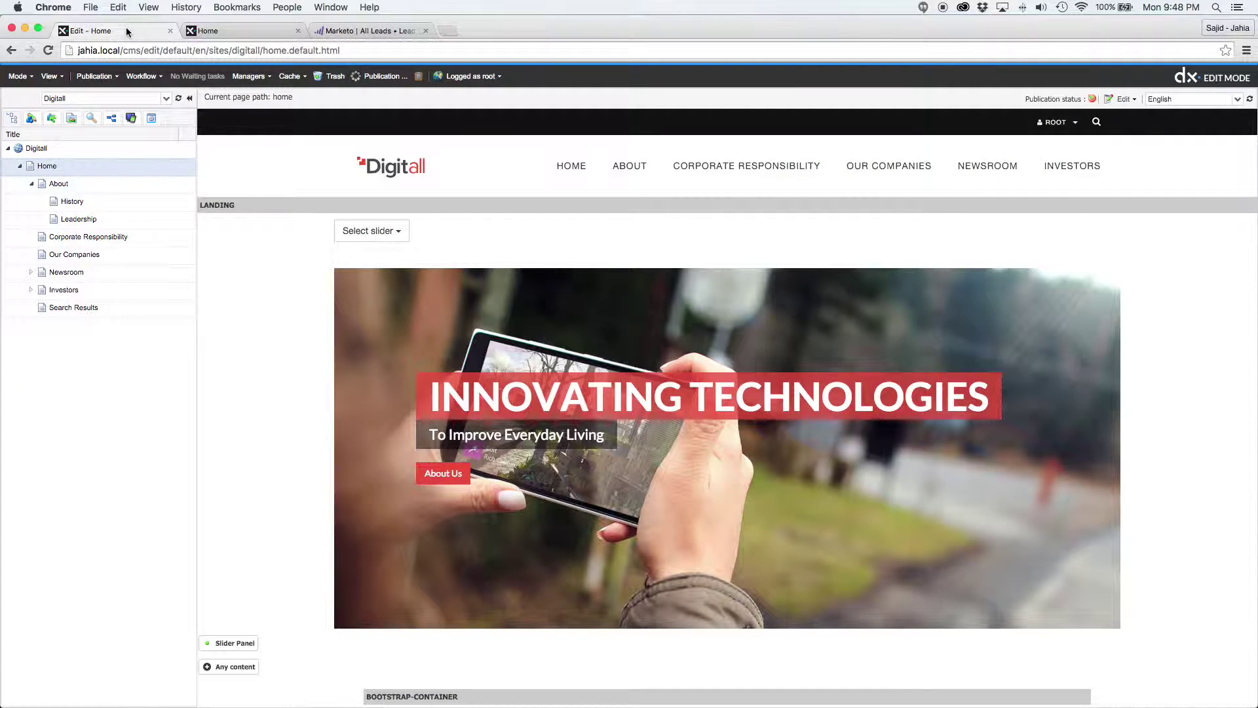
left_click(624, 170)
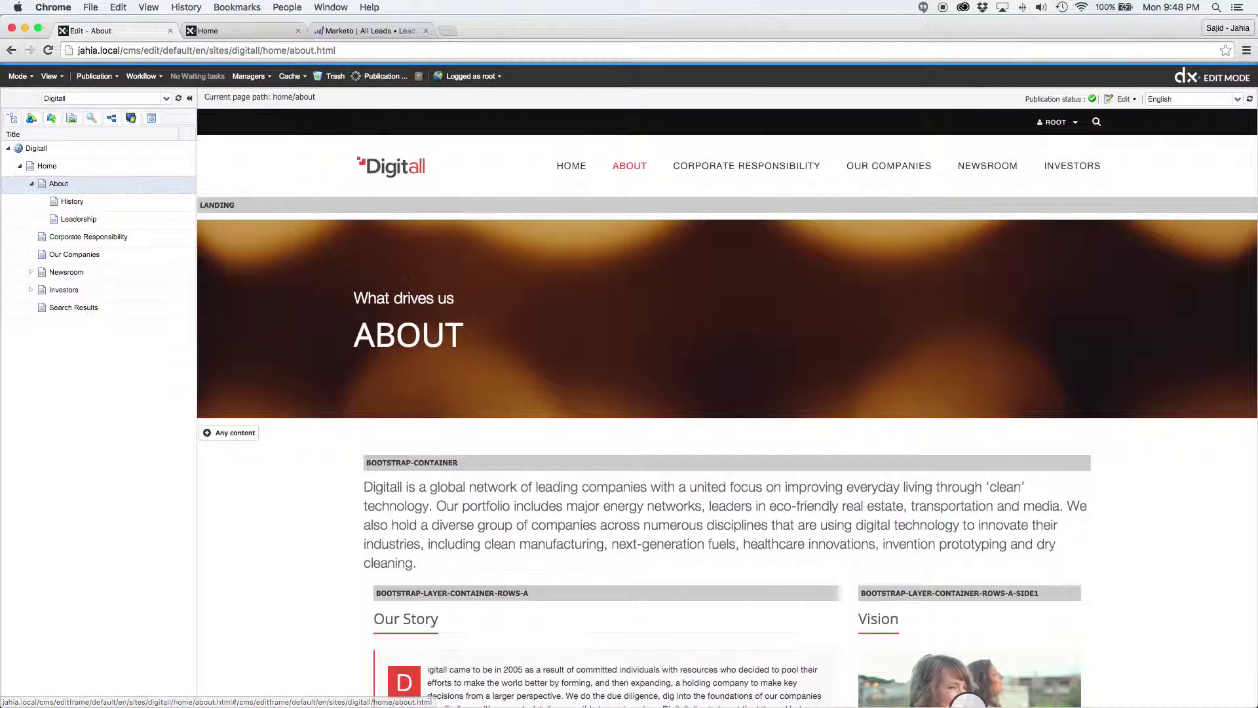
left_click(152, 118)
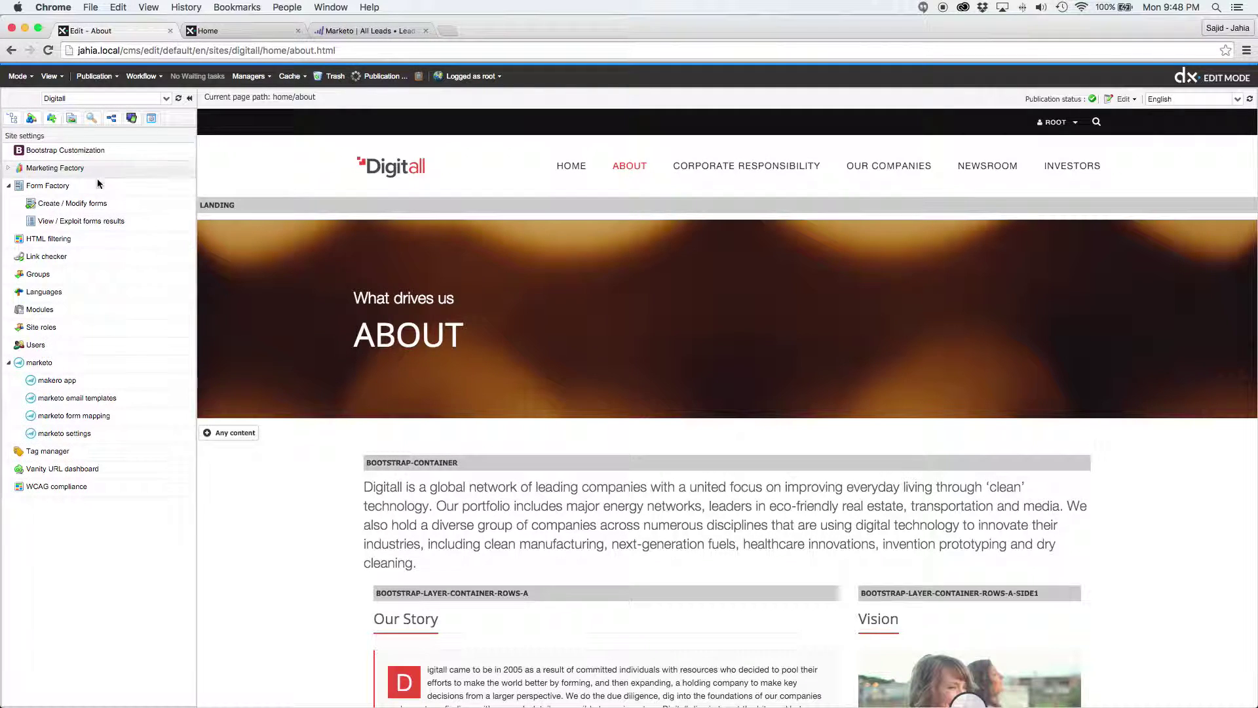
left_click(65, 203)
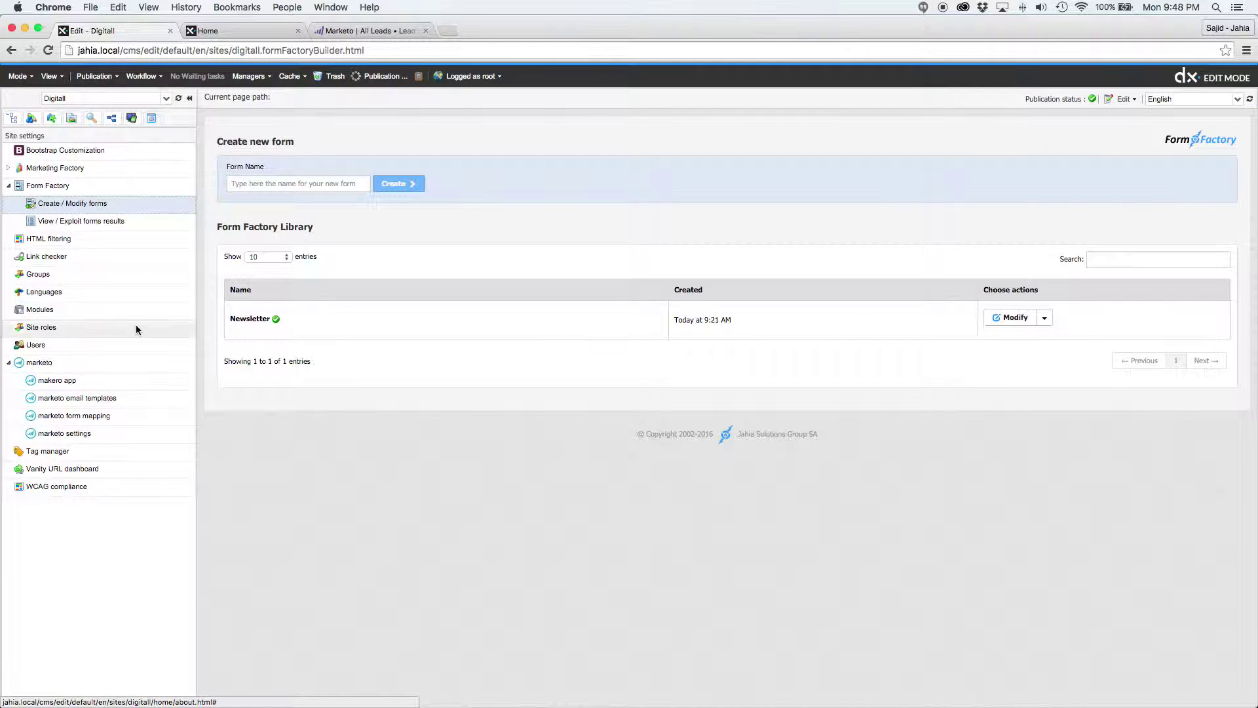
left_click(1014, 317)
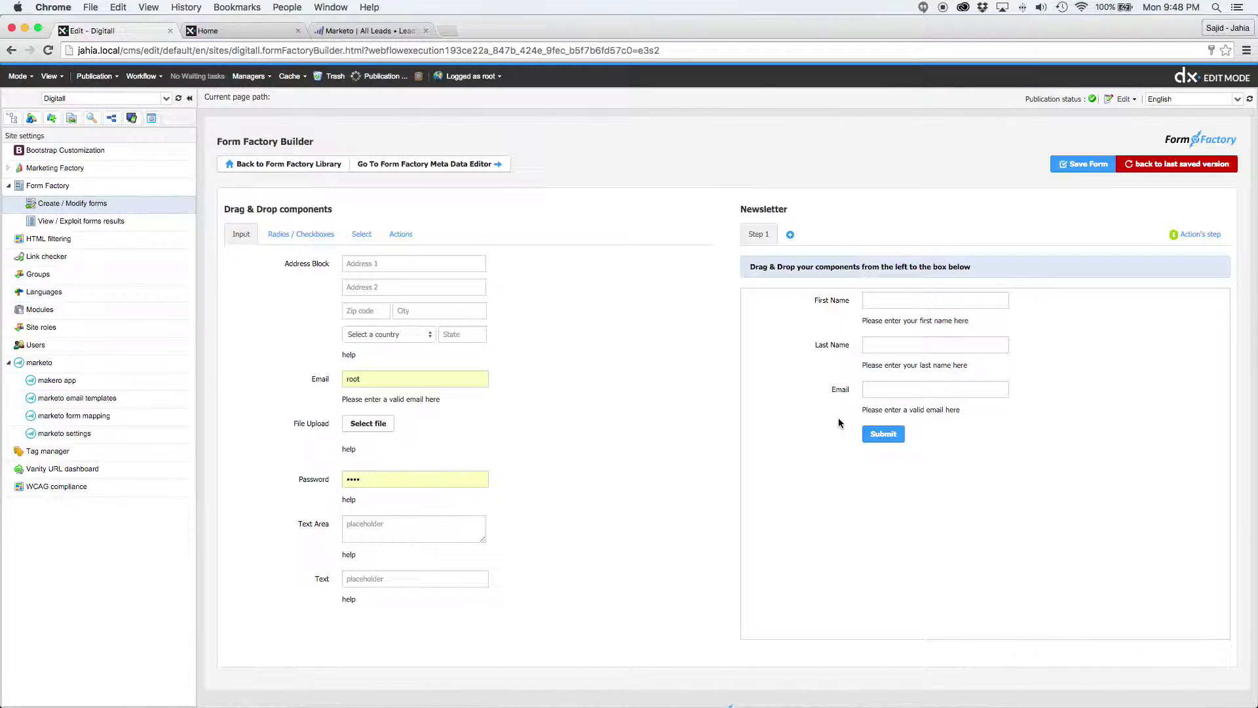
left_click(265, 164)
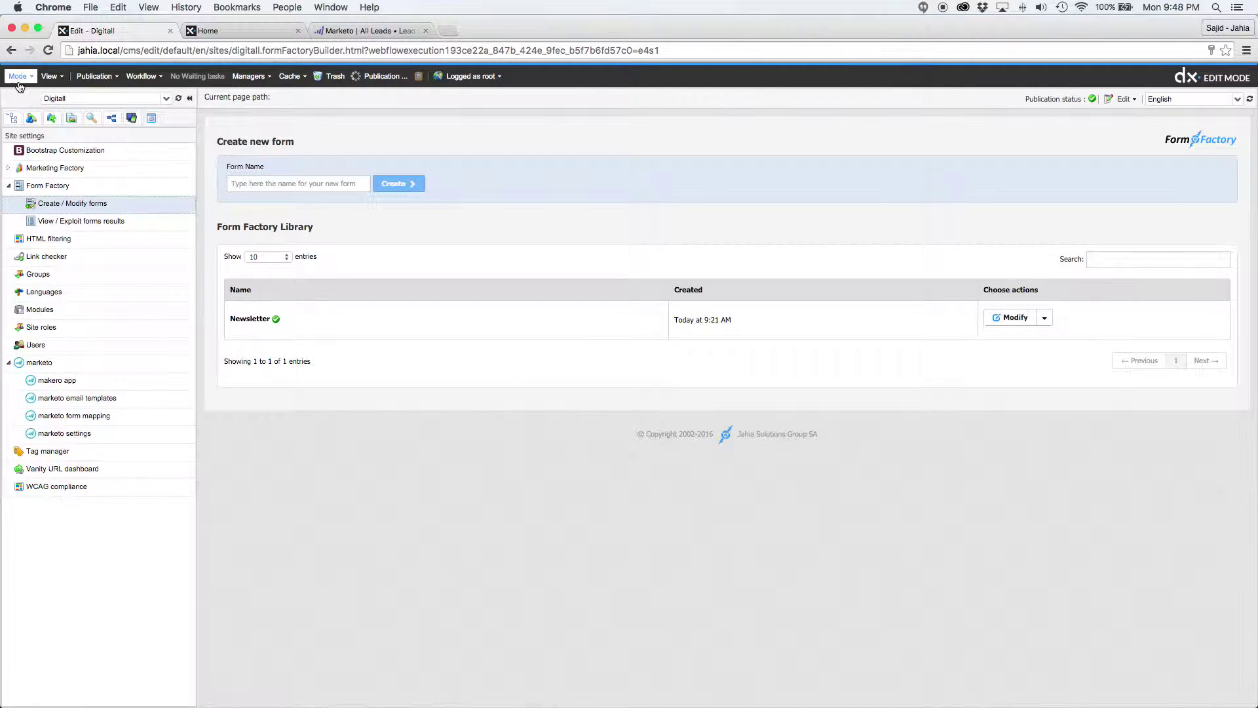
Step: Start a new Form Factory component under the Vision text in the About page's side column
left_click(12, 118)
left_click(88, 186)
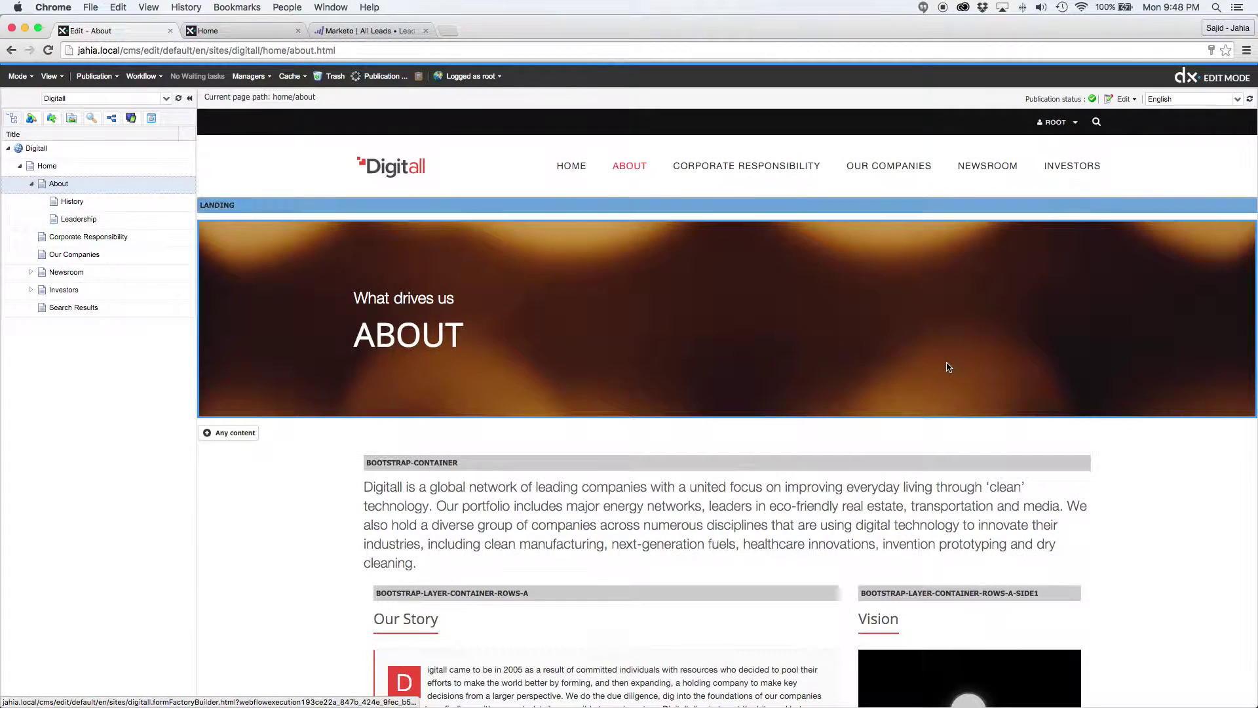
scroll(949, 371, "down", 6)
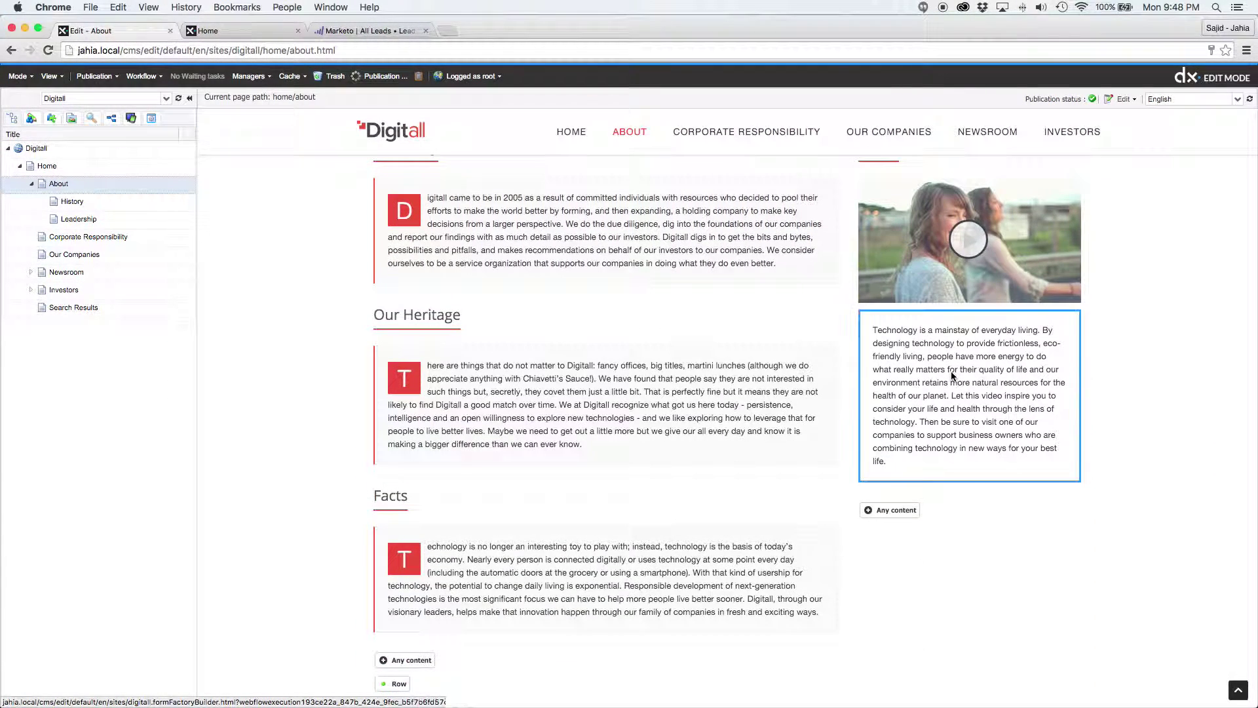
left_click(891, 510)
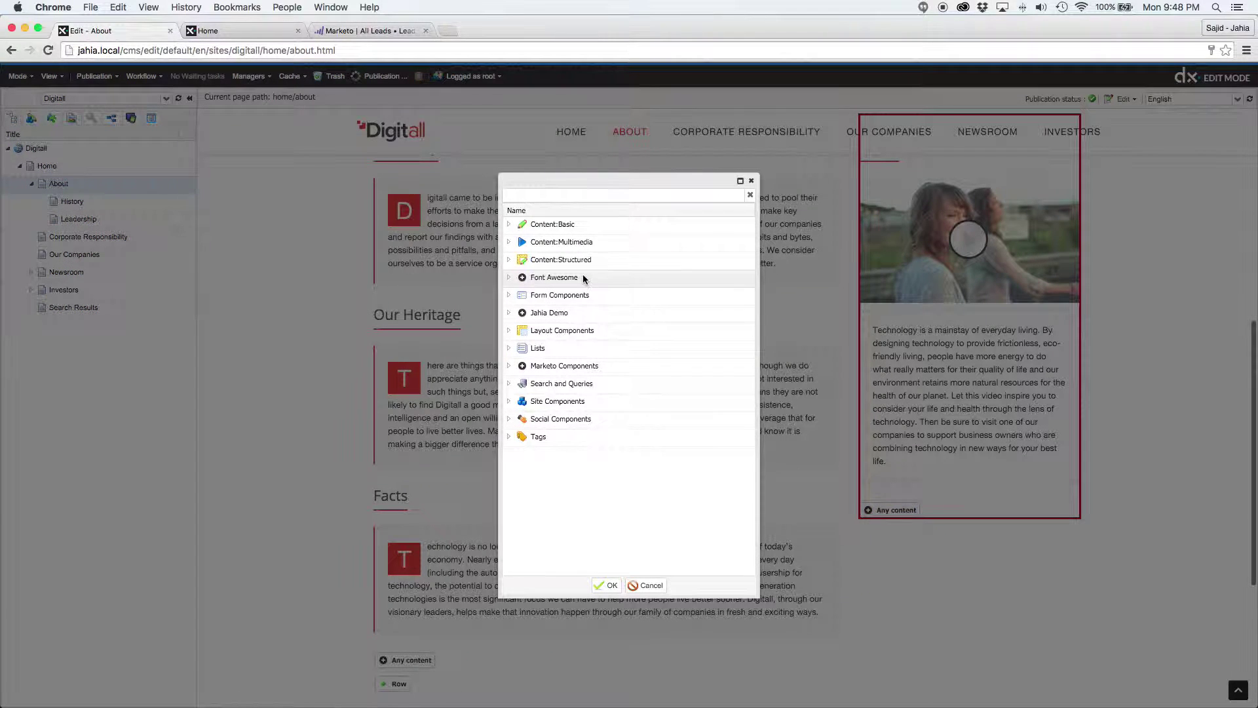
type("form")
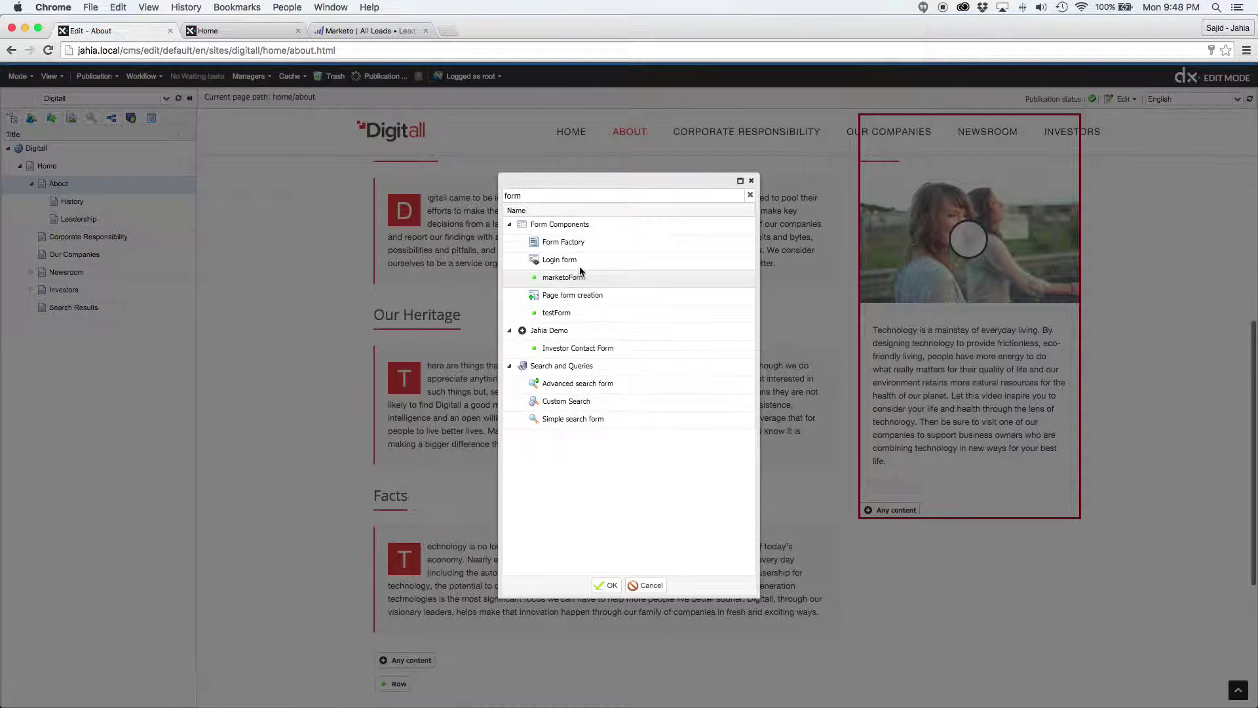
left_click(580, 242)
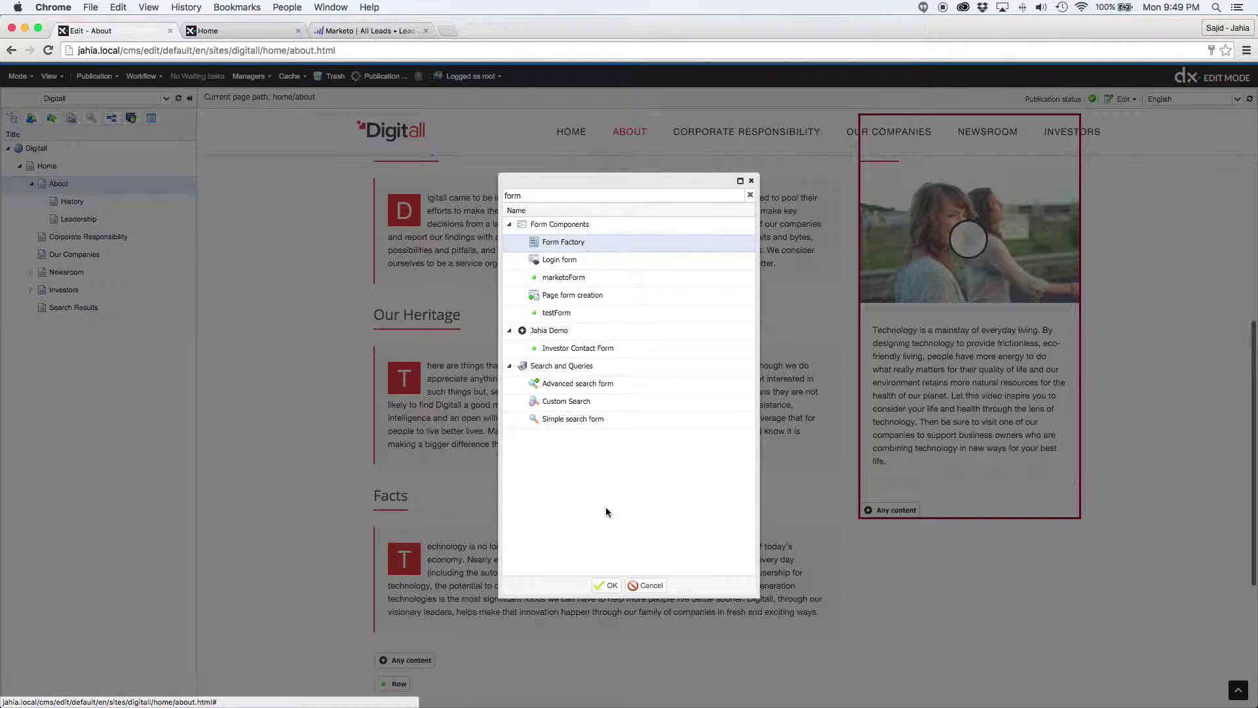
left_click(609, 586)
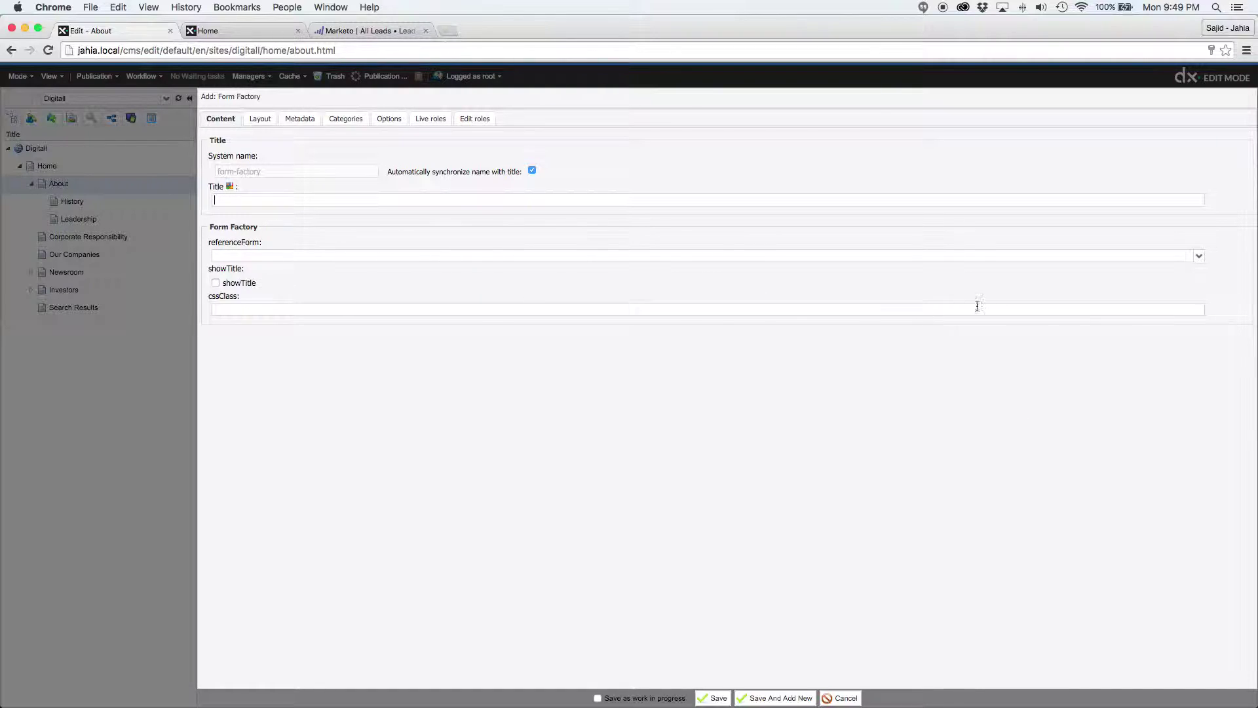
Step: Set the Form Factory component's reference form to Newsletter, enable showTitle, and save it to the About page
left_click(1198, 256)
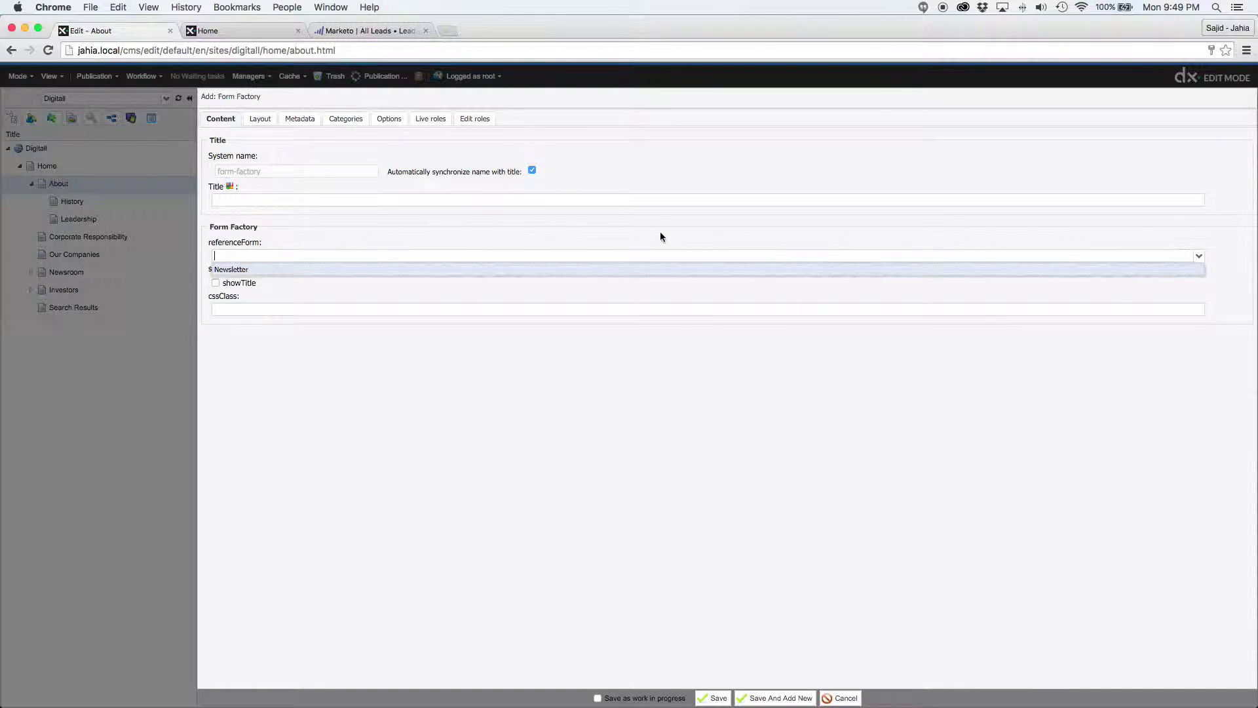
left_click(233, 270)
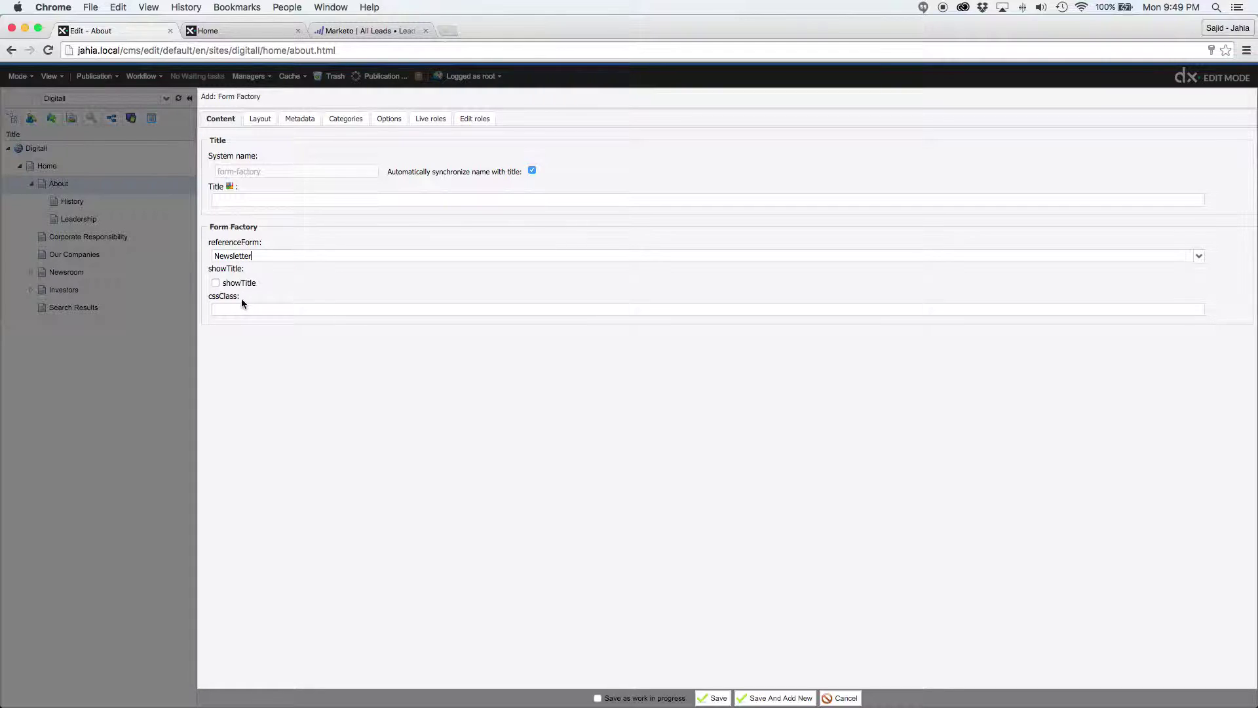
left_click(215, 282)
left_click(716, 697)
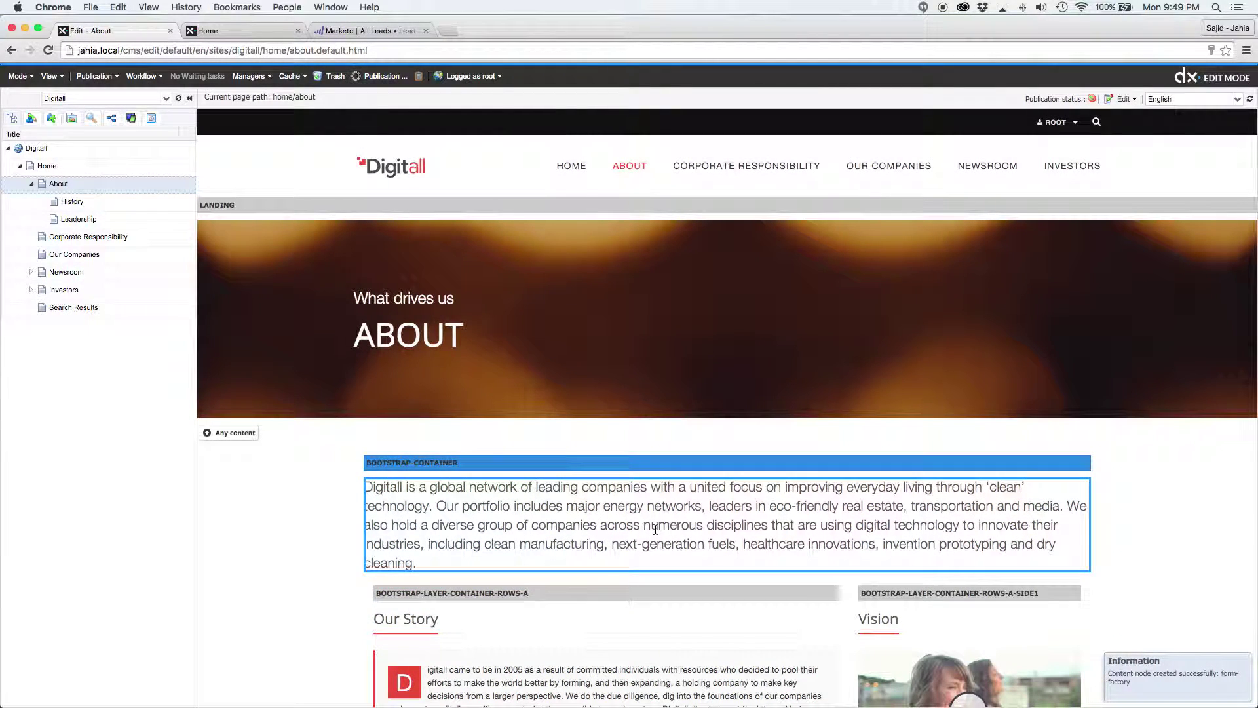
scroll(661, 556, "down", 10)
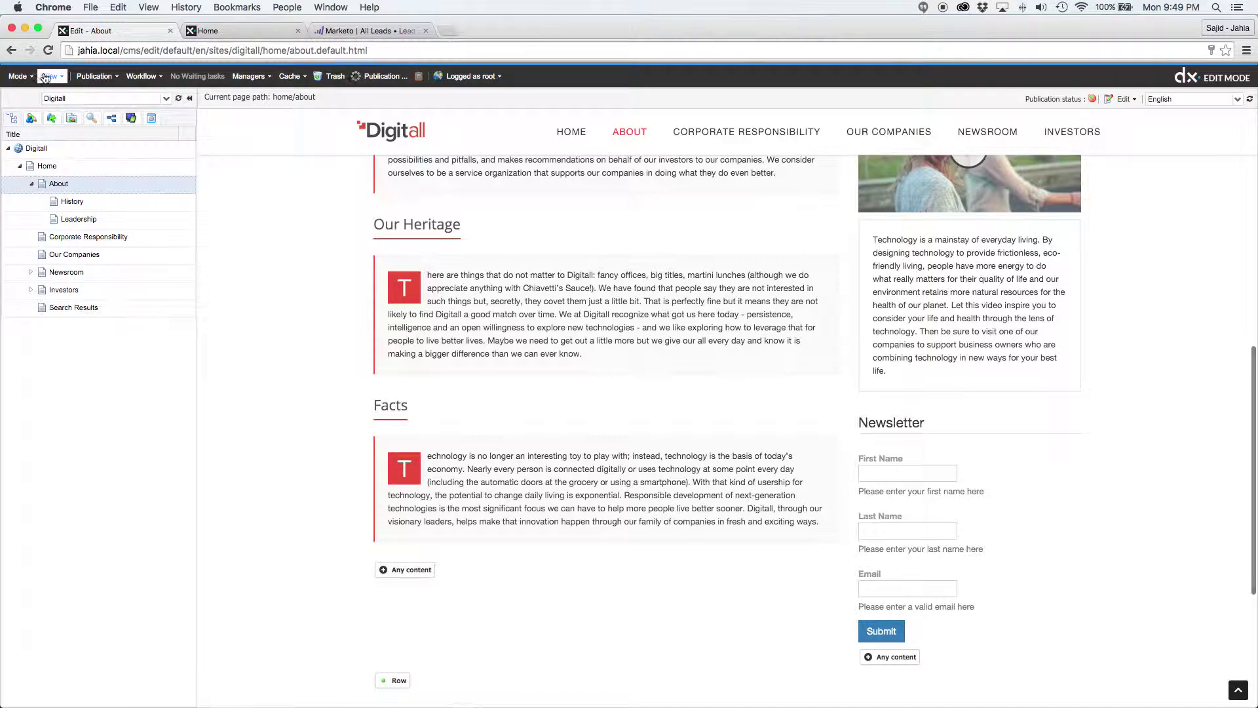
Step: Publish all content under the About page in English
left_click(98, 77)
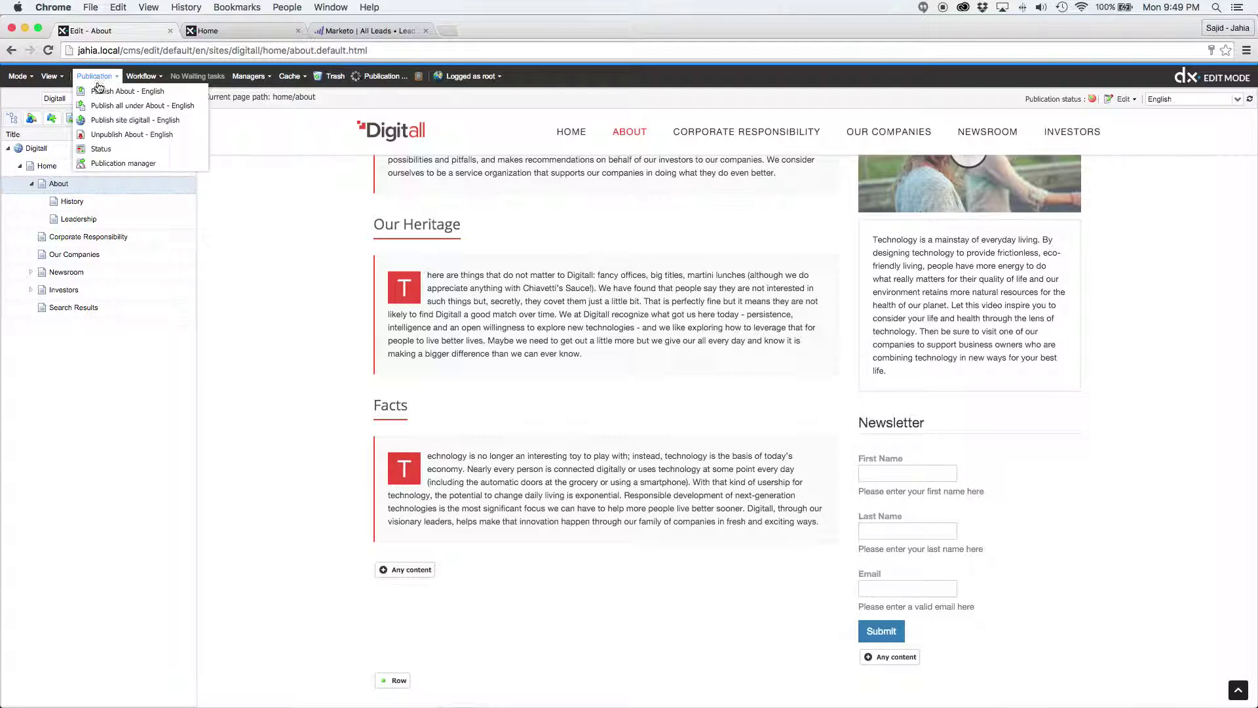
left_click(124, 104)
left_click(717, 697)
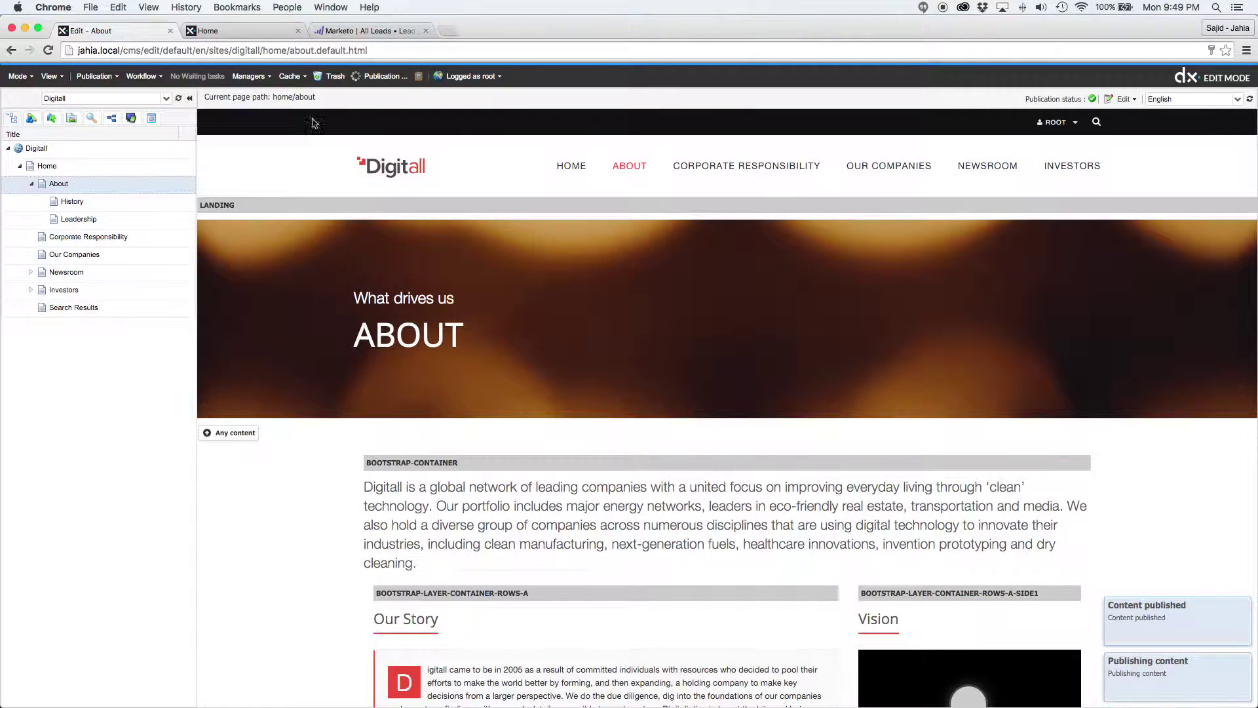
Step: Open the About page on the live site and view the Newsletter form under the Vision text
left_click(258, 31)
left_click(531, 119)
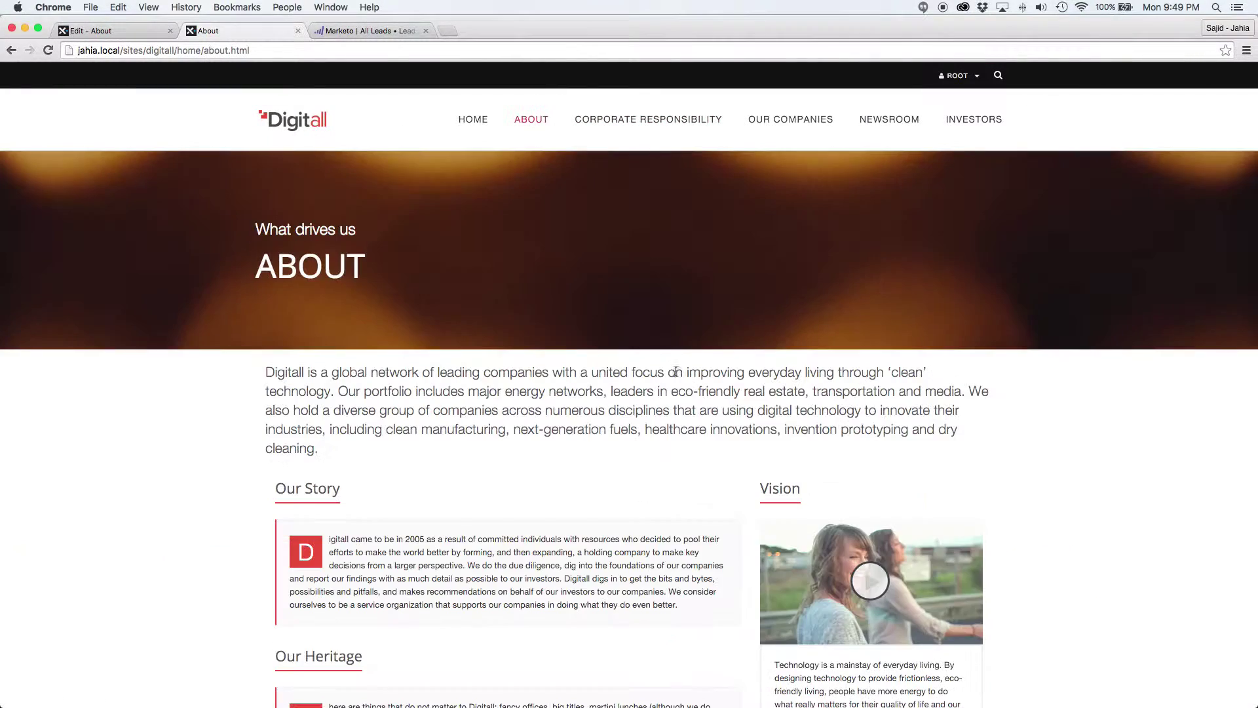
scroll(652, 367, "down", 7)
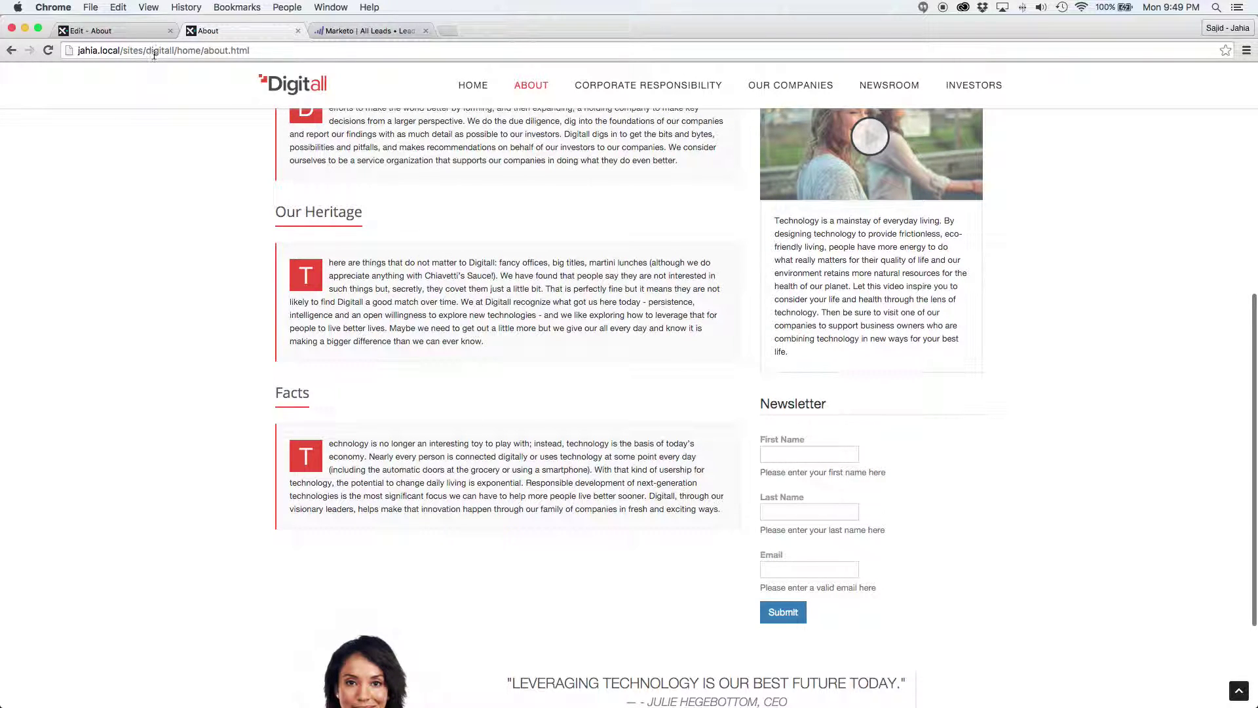
Step: Return to the Jahia editor and create a Marketo form mapping named Newsletter in the Digitall site settings
left_click(128, 32)
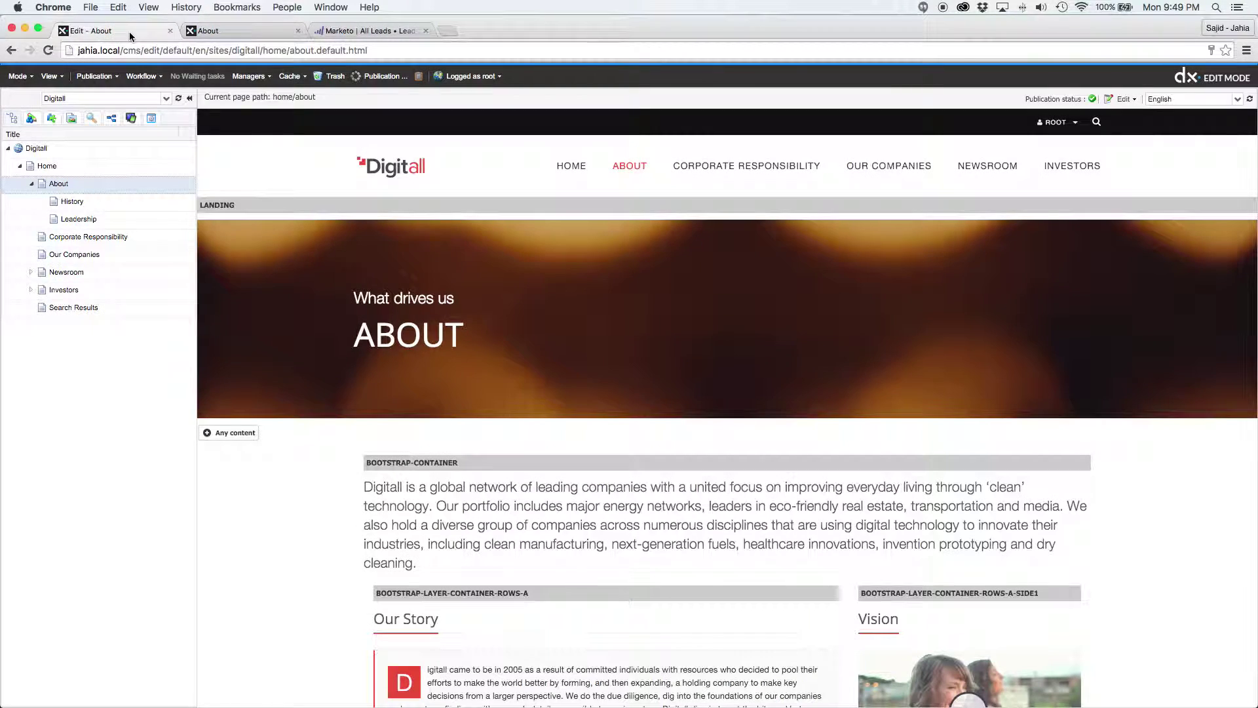
left_click(151, 119)
left_click(152, 120)
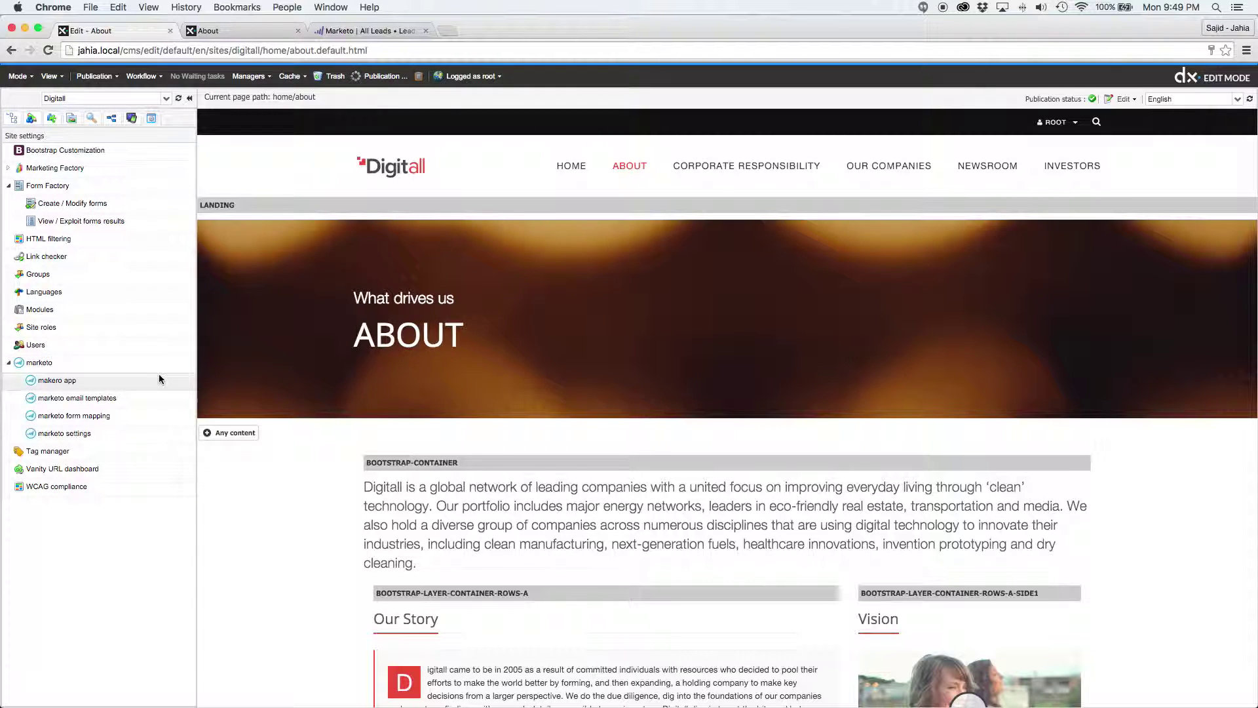
left_click(74, 419)
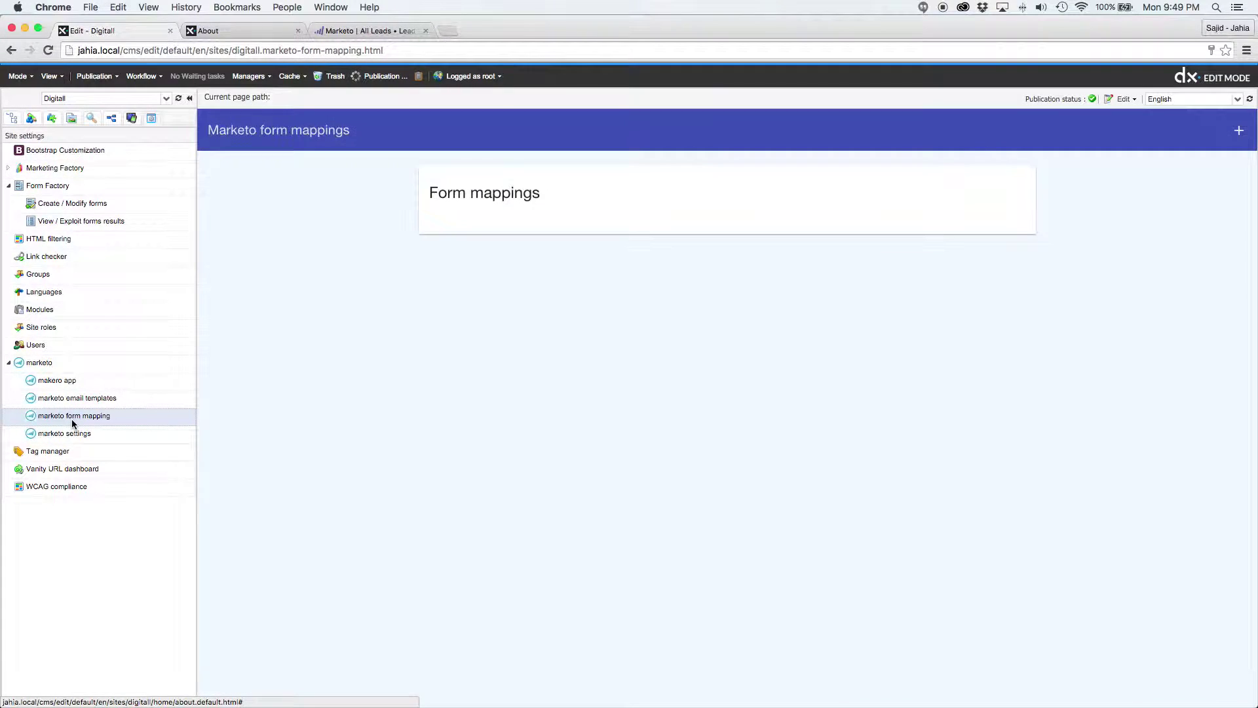
left_click(1239, 133)
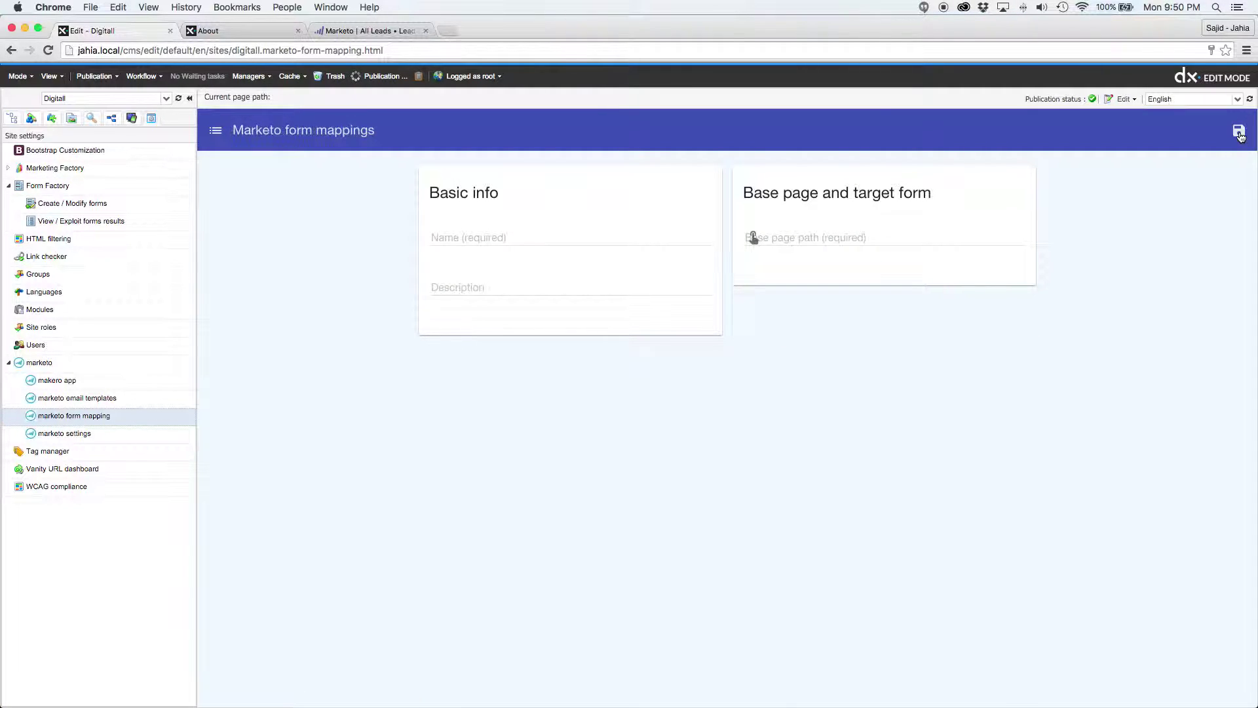
left_click(564, 237)
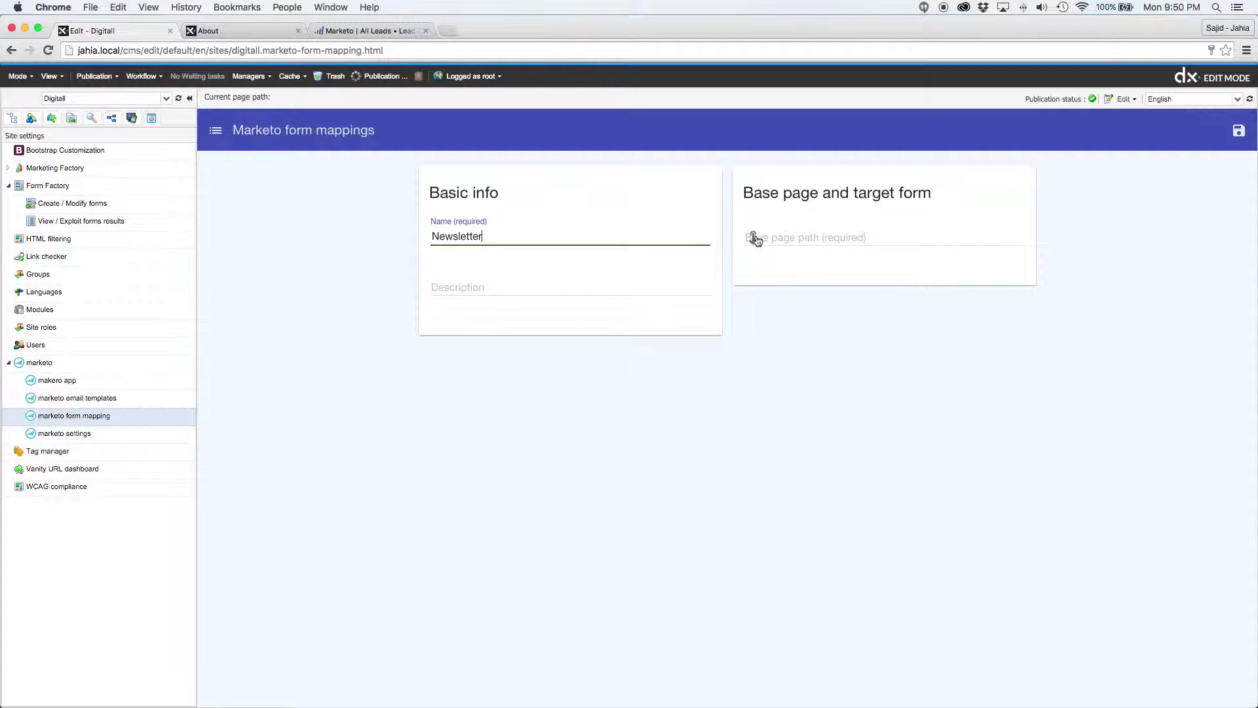
Step: Set the mapping's base page to About and pick the page's Newsletter form as the target form
left_click(754, 238)
left_click(777, 446)
left_click(725, 385)
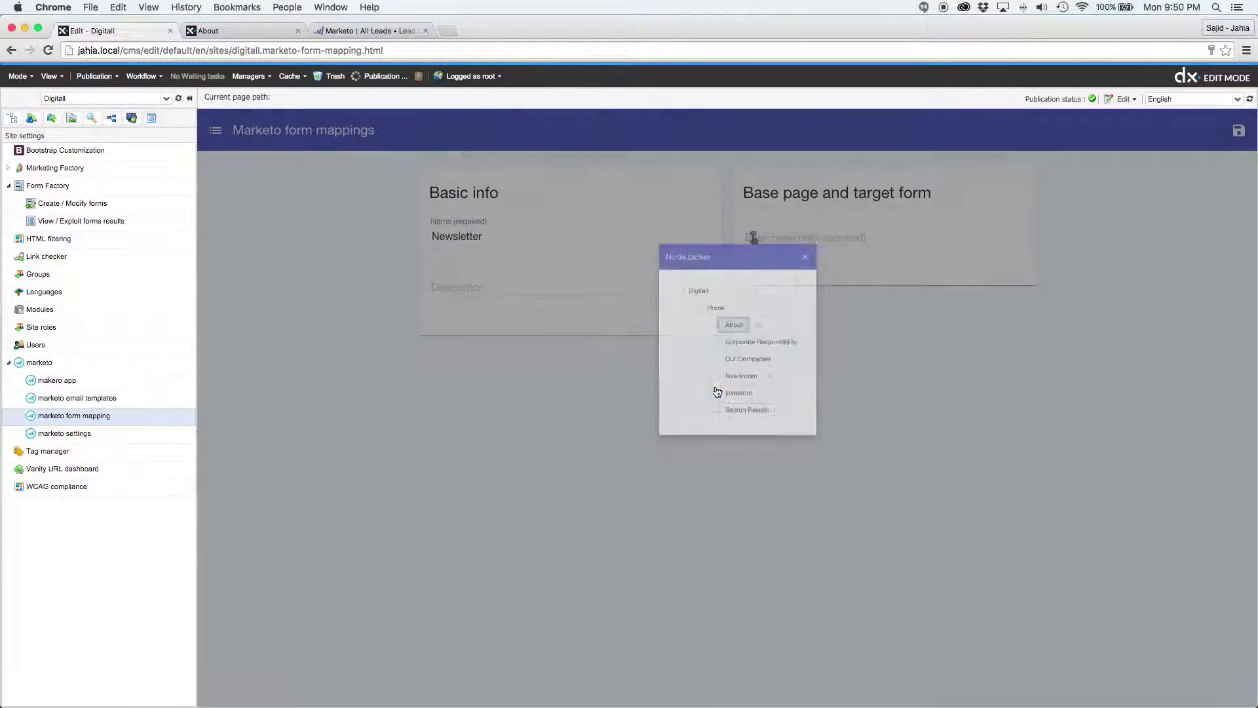
left_click(752, 290)
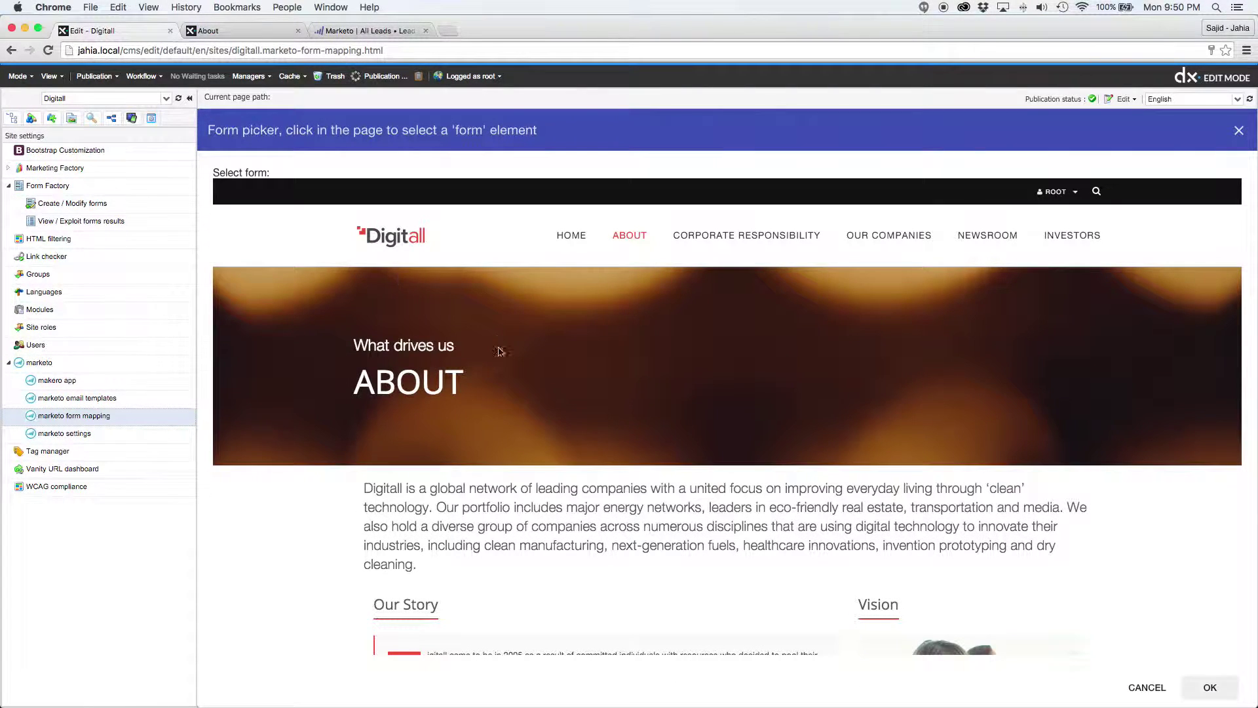
scroll(530, 376, "down", 15)
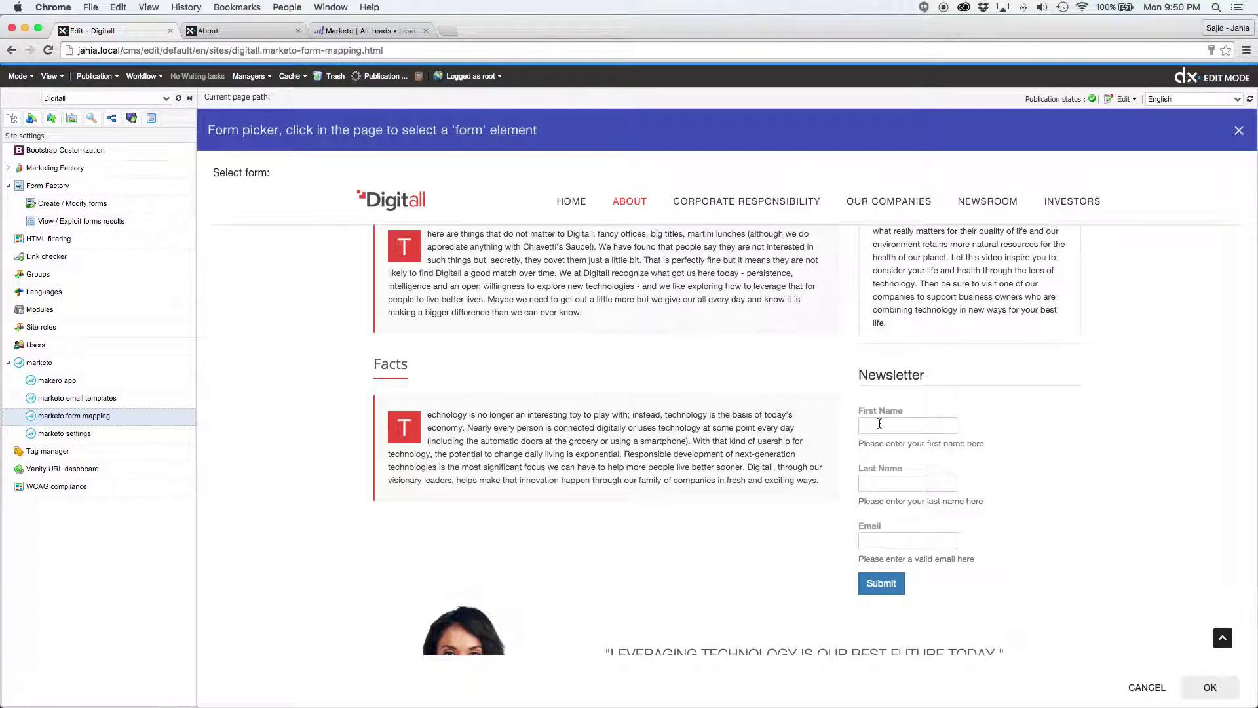
left_click(879, 423)
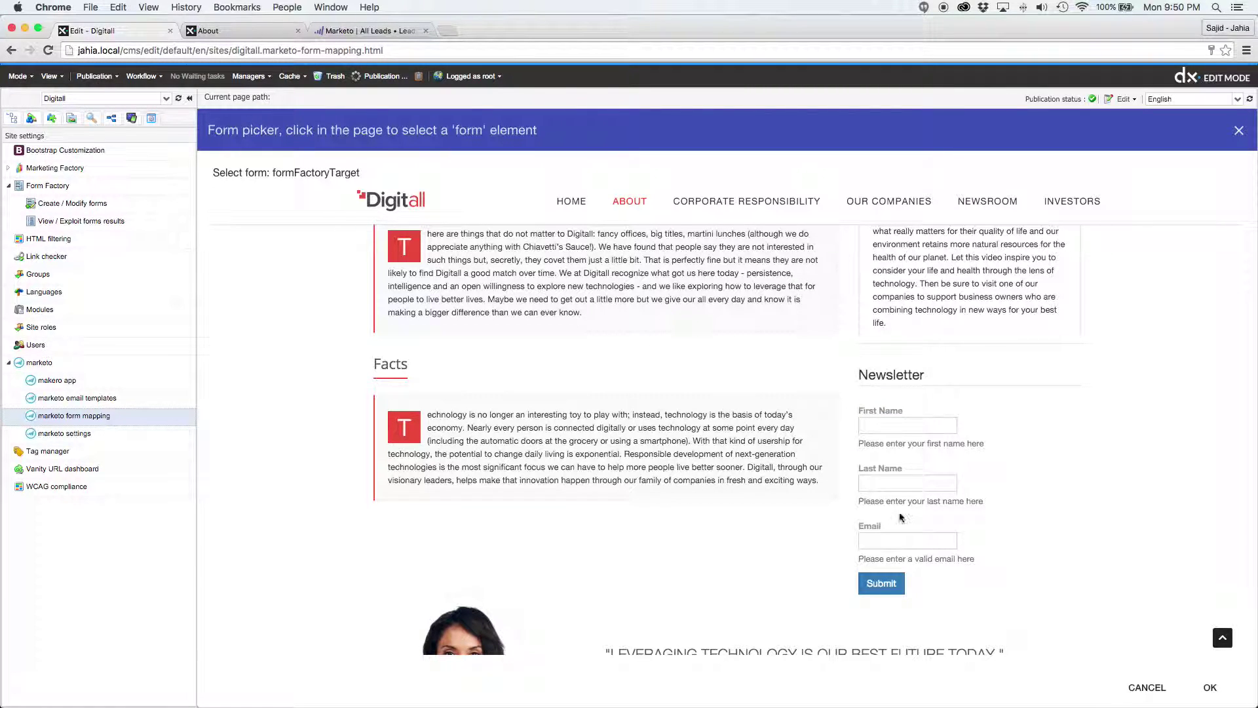
left_click(1210, 687)
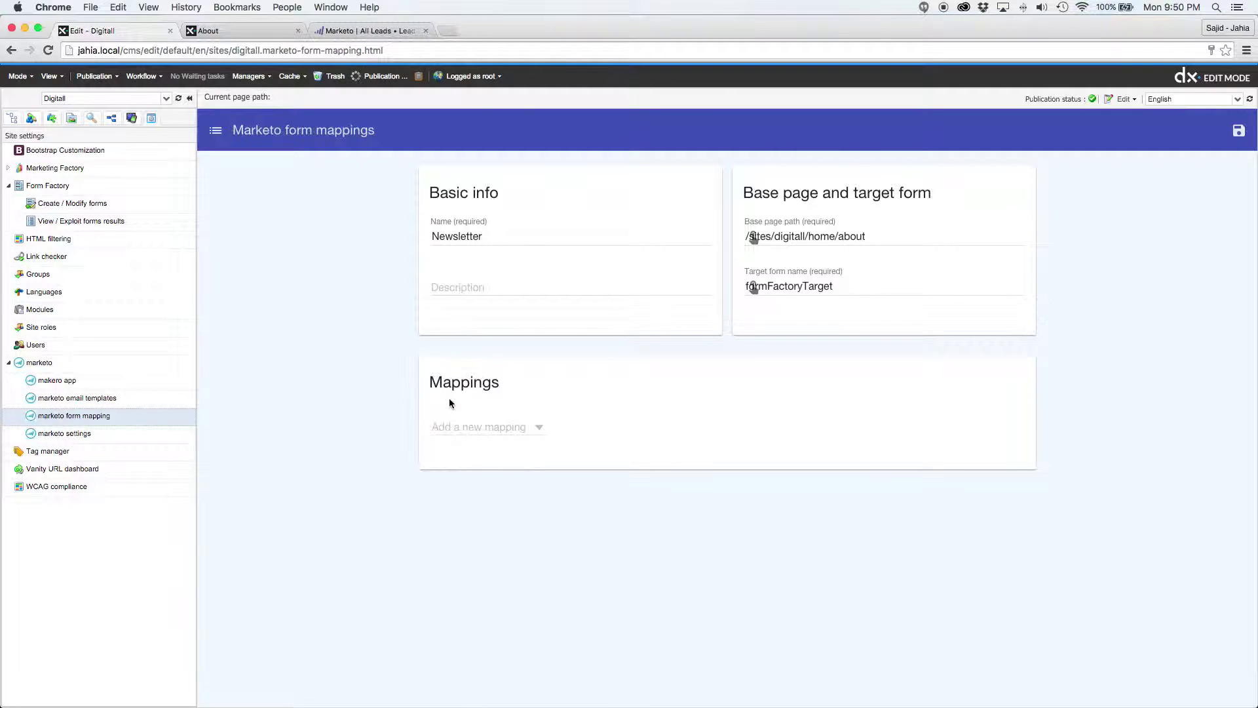
Step: Add a mapping from the form's First Name field to Marketo's First Name field
left_click(479, 431)
left_click(481, 432)
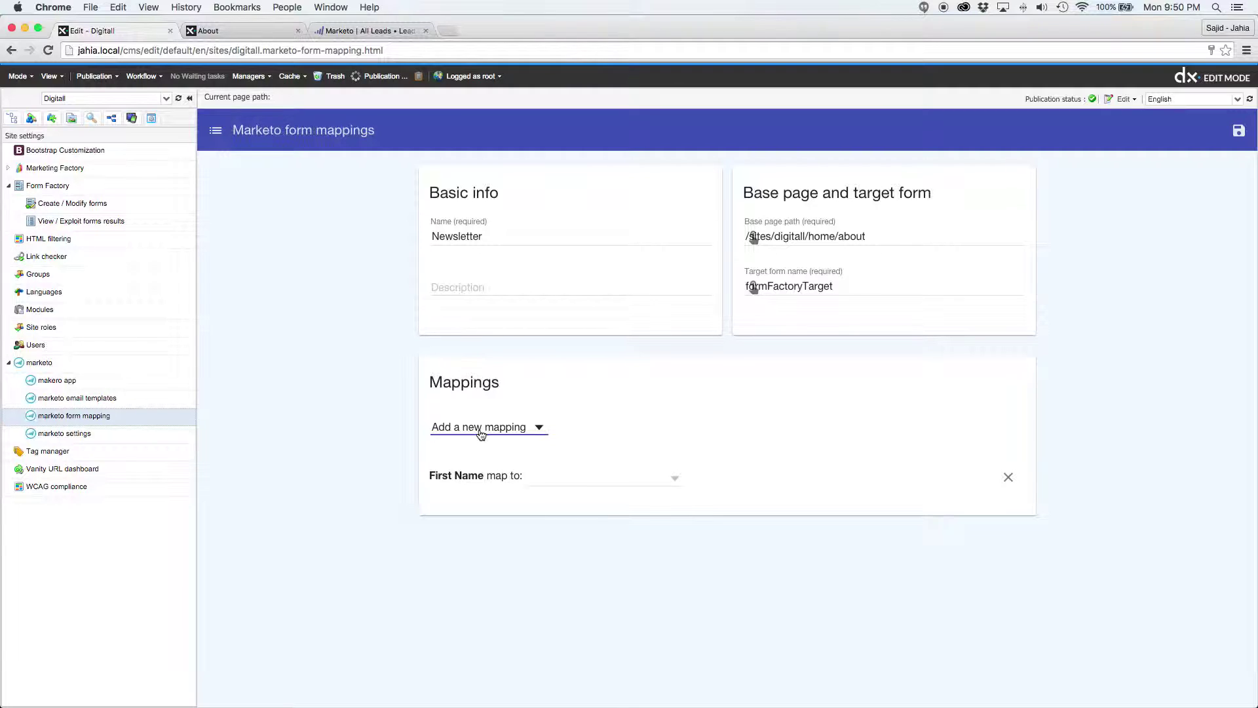
left_click(595, 478)
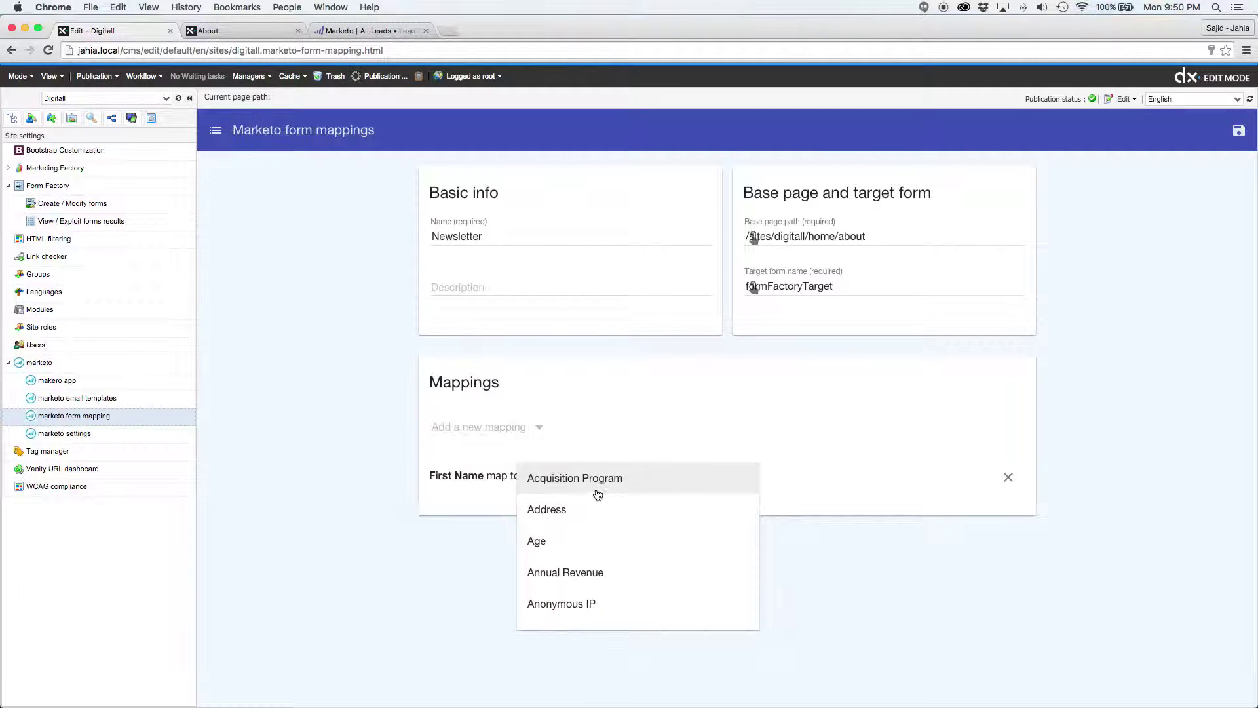
scroll(616, 536, "down", 5)
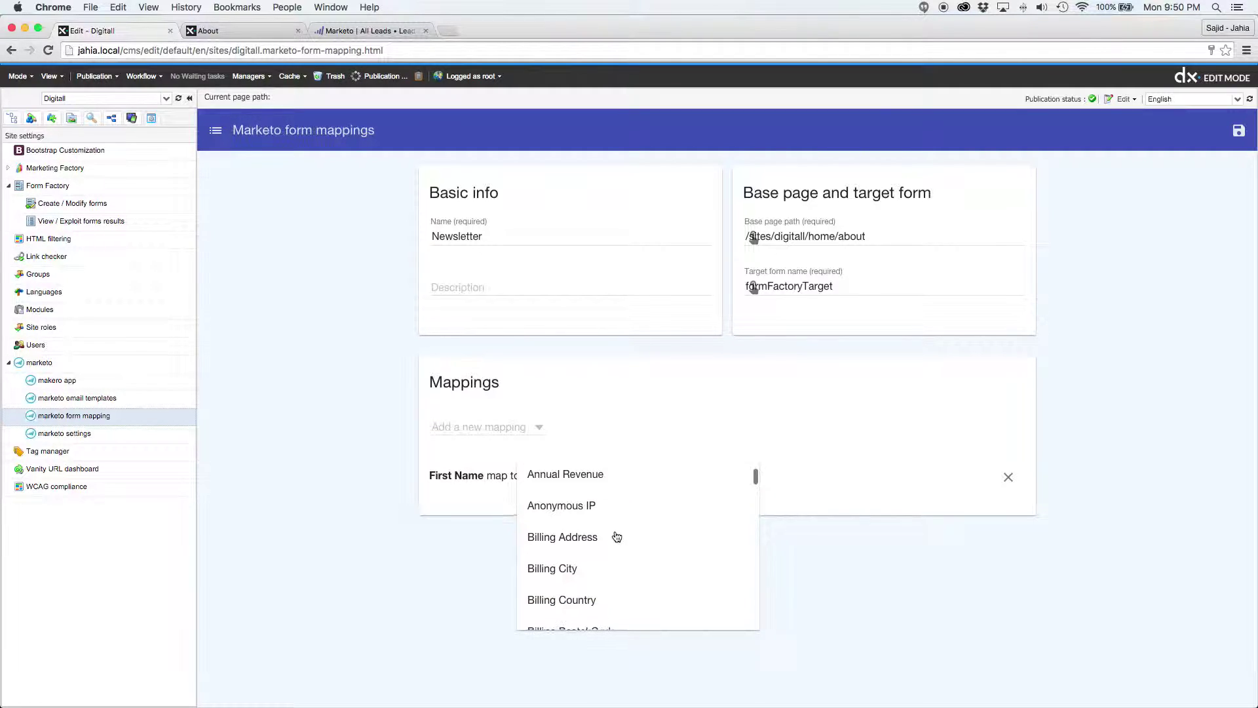
scroll(616, 537, "down", 5)
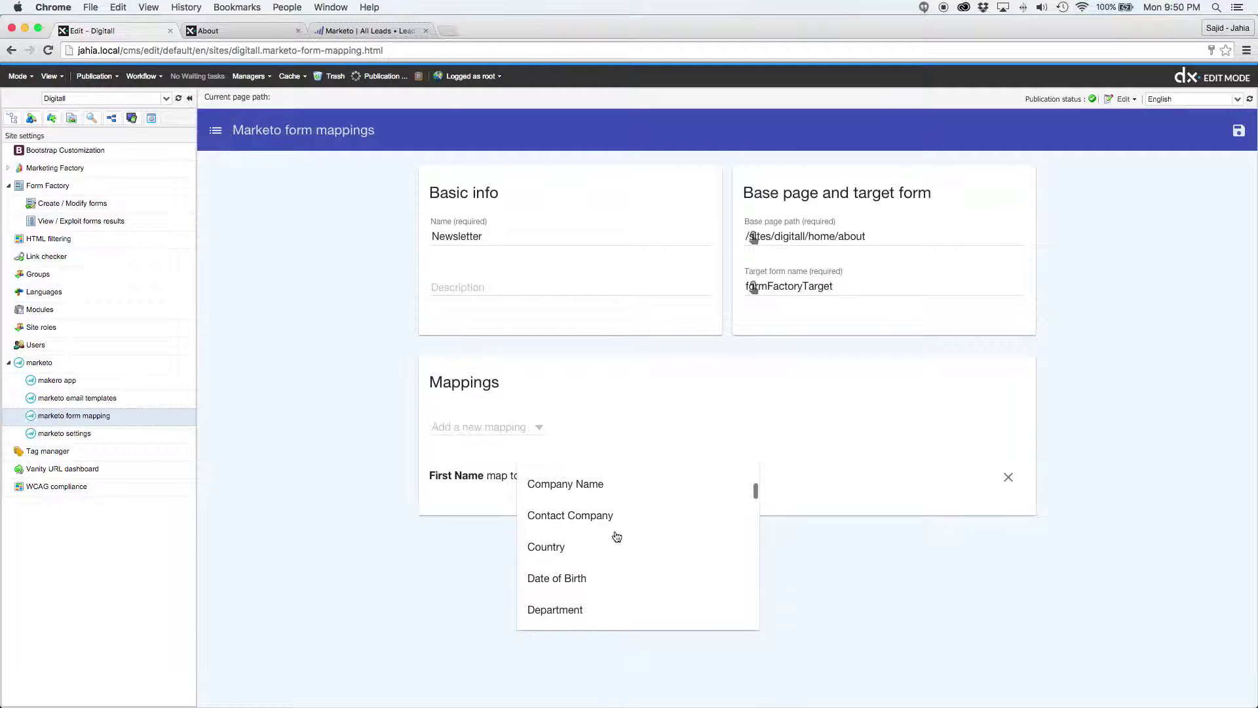
left_click(574, 580)
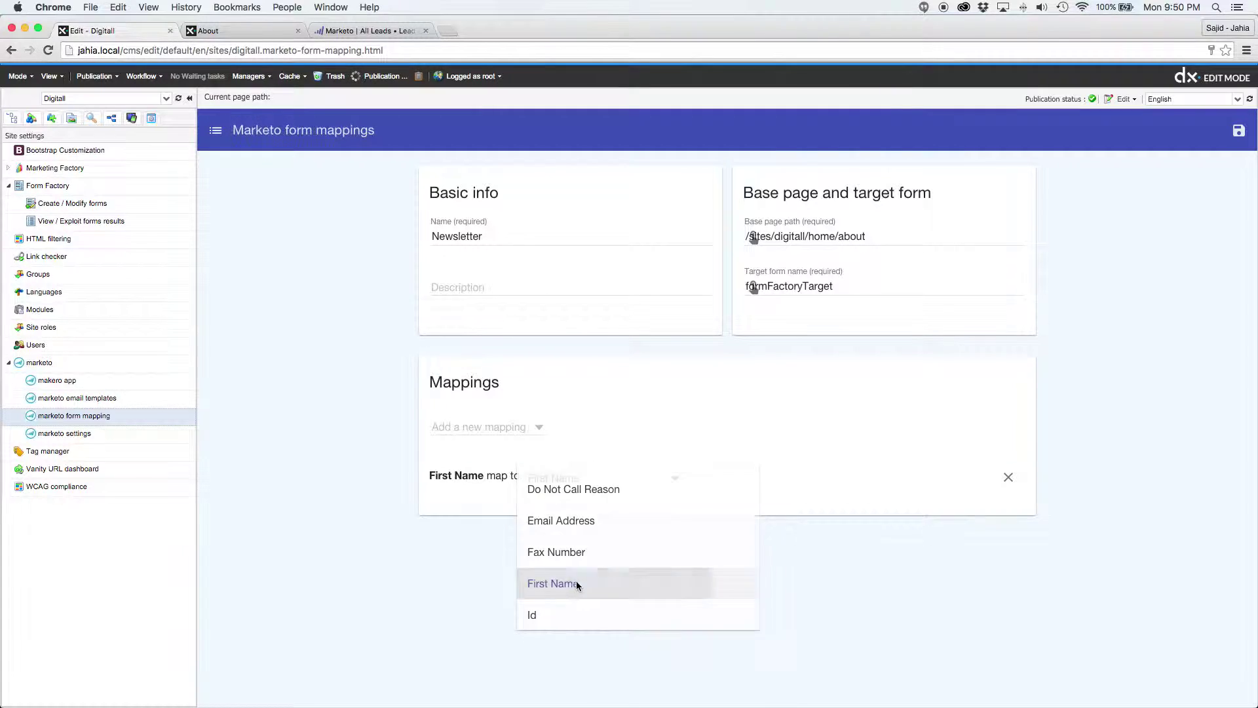
Step: Add a mapping from the form's Last Name field to Marketo's Last Name field
left_click(503, 431)
left_click(494, 437)
left_click(624, 528)
scroll(637, 593, "down", 10)
scroll(632, 609, "down", 10)
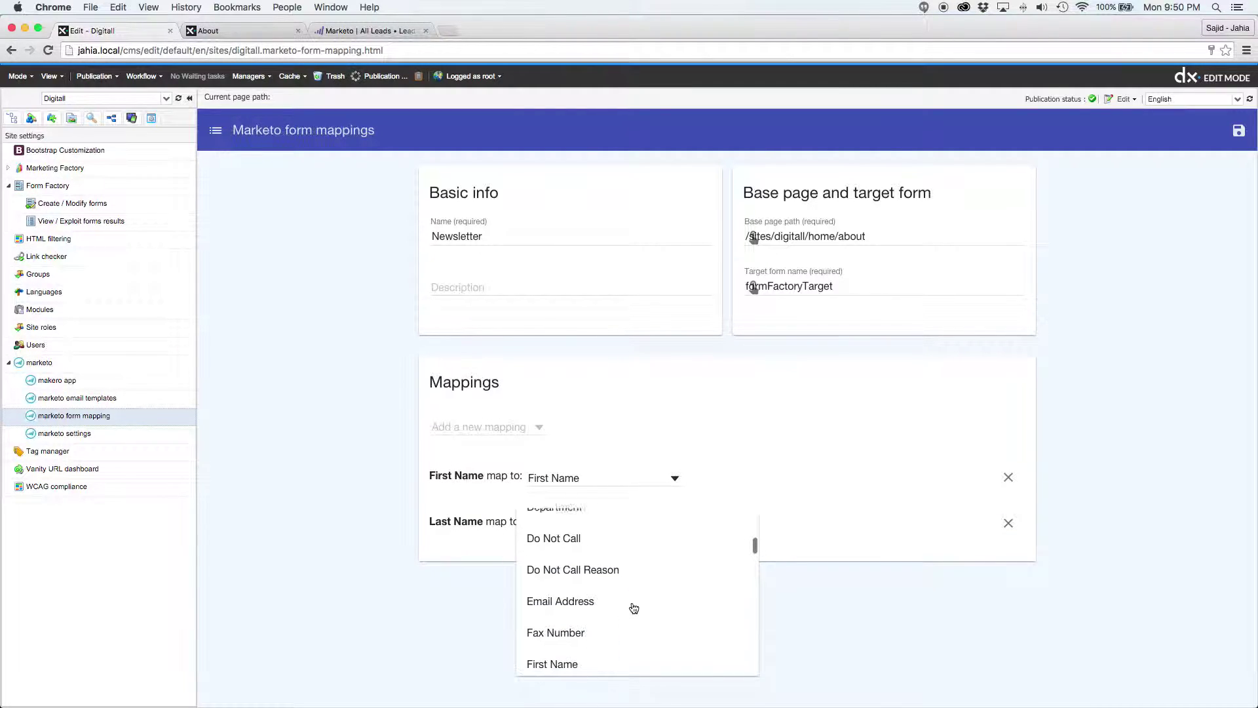
scroll(609, 618, "down", 2)
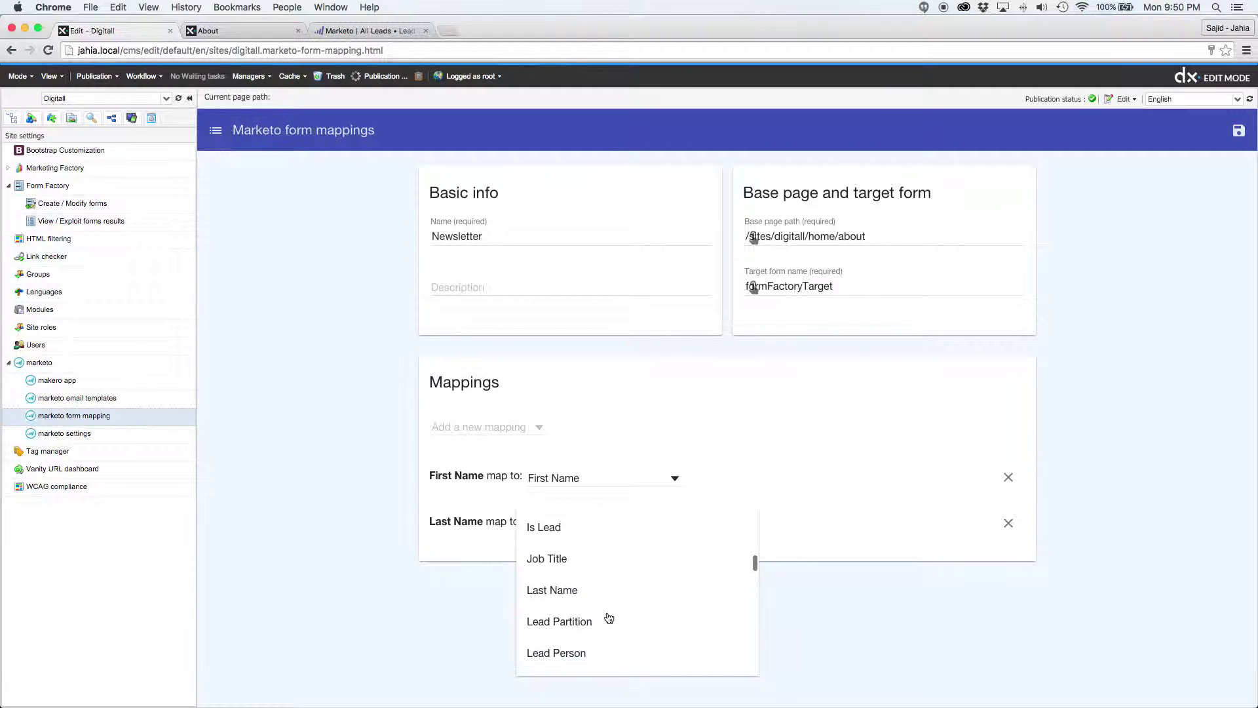
left_click(566, 583)
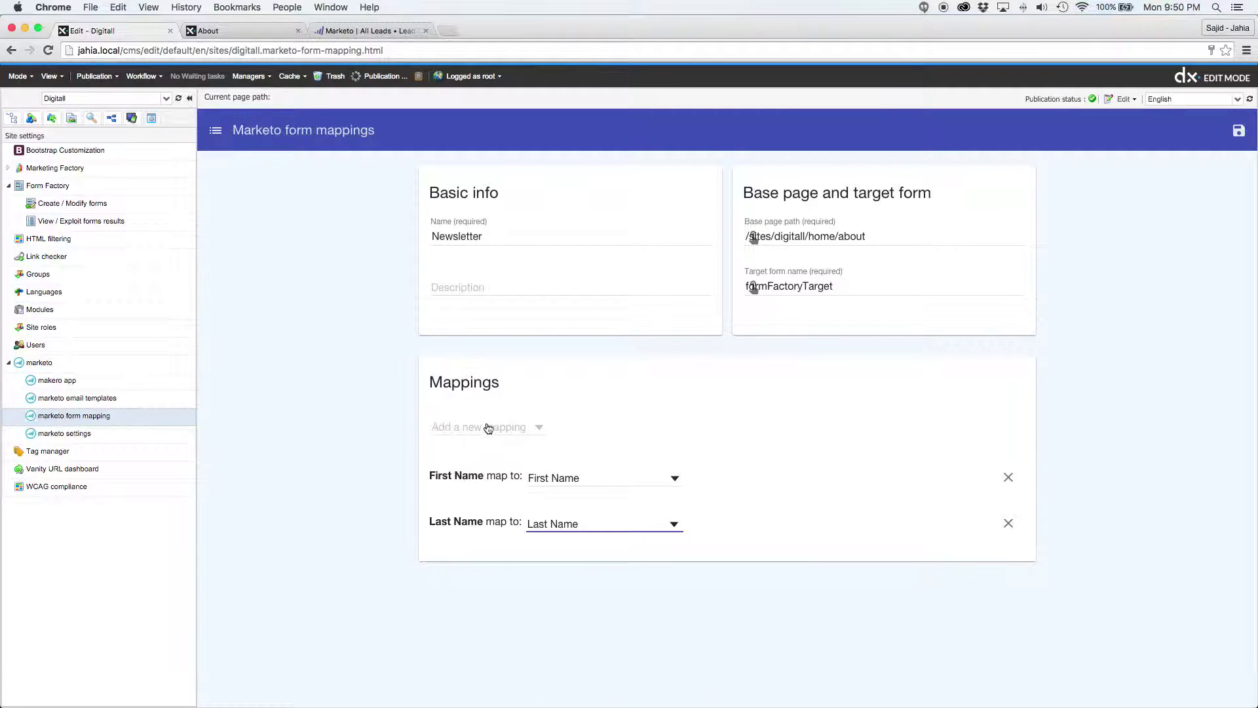
Step: Map the form's Email field to Marketo's Email Address field and save the Newsletter form mapping
left_click(488, 426)
left_click(485, 430)
left_click(598, 569)
scroll(598, 603, "down", 5)
scroll(599, 605, "down", 3)
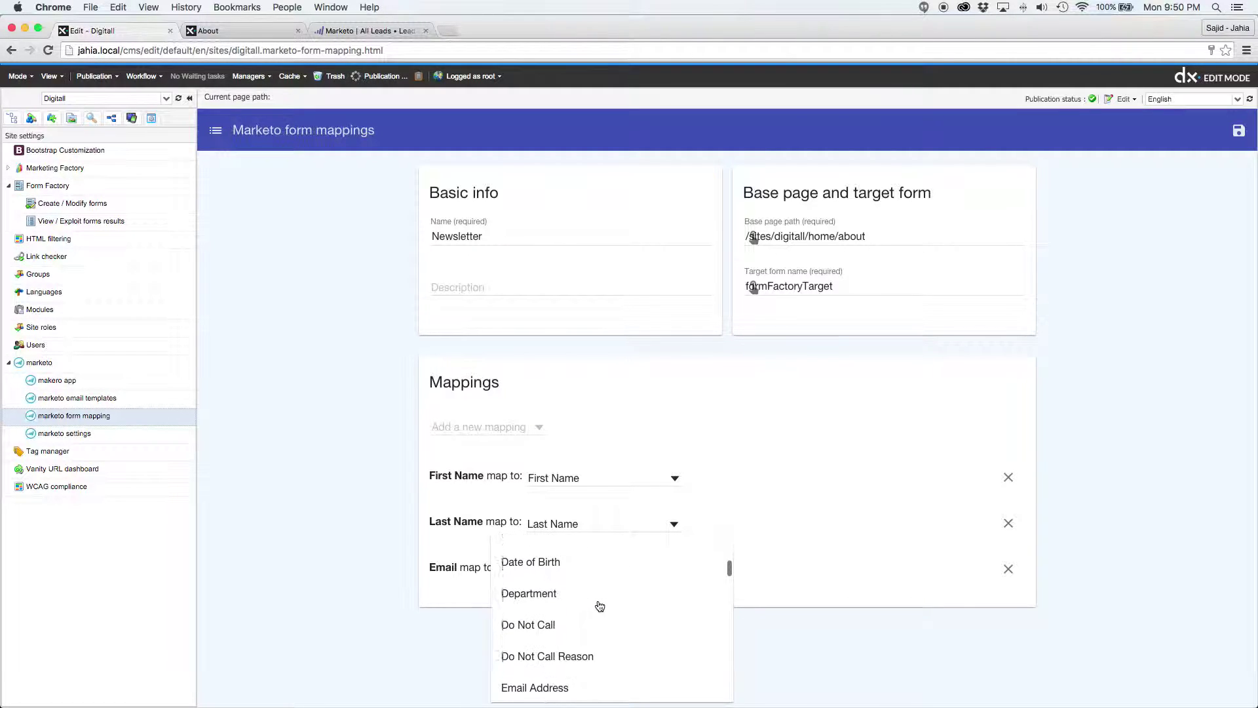
left_click(562, 679)
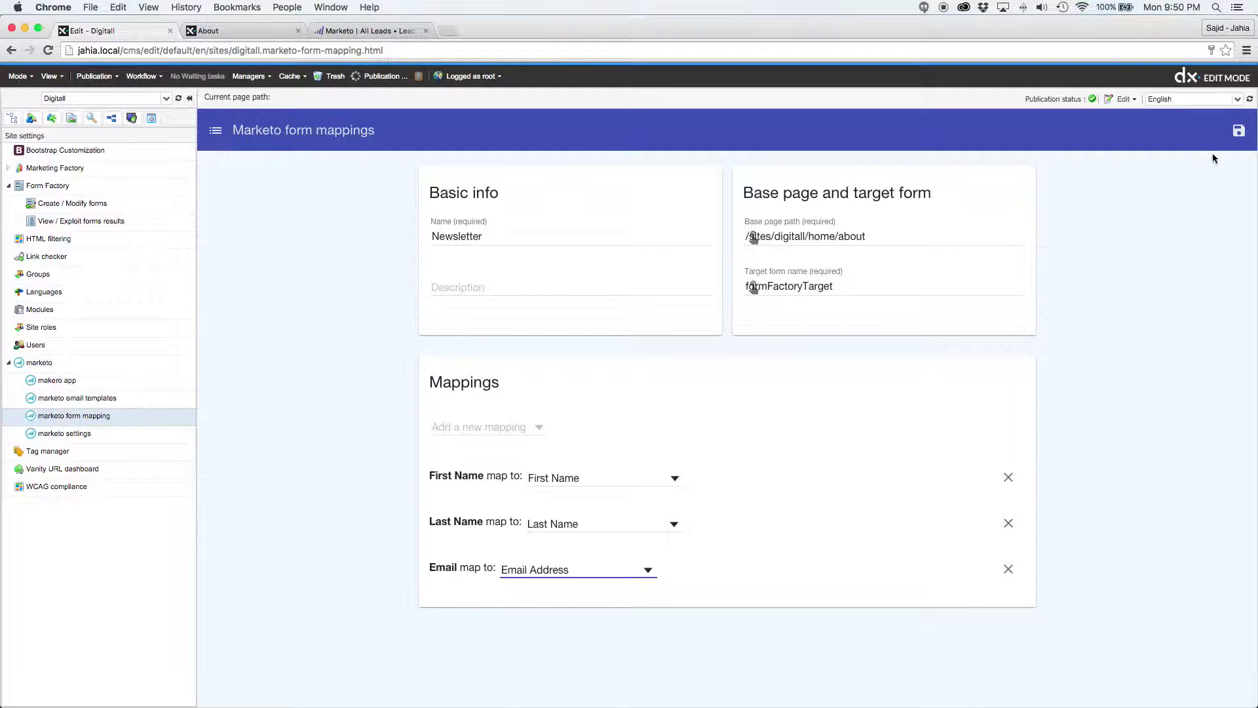
left_click(1237, 133)
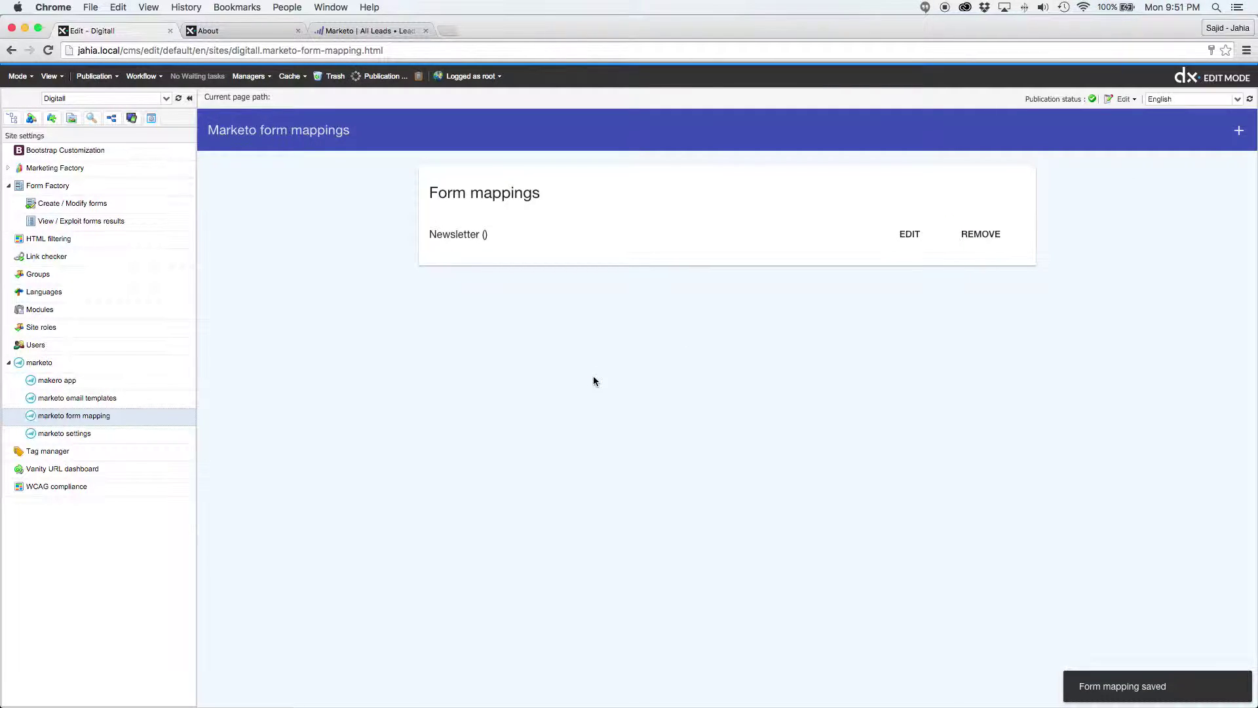
Step: Reload the live About page, submit the Newsletter form with the contact's first name, last name and email, and check the form area
left_click(266, 30)
left_click(47, 50)
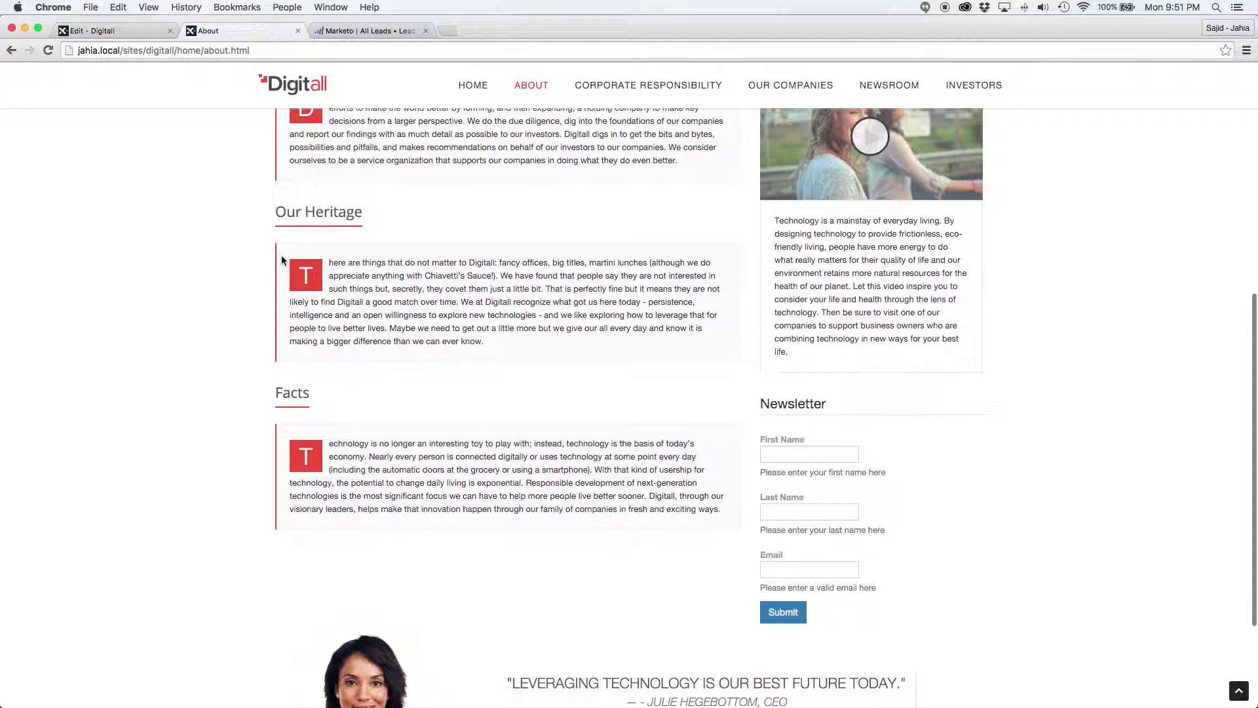
left_click(792, 448)
type("Jane")
key("Tab")
type("Sm")
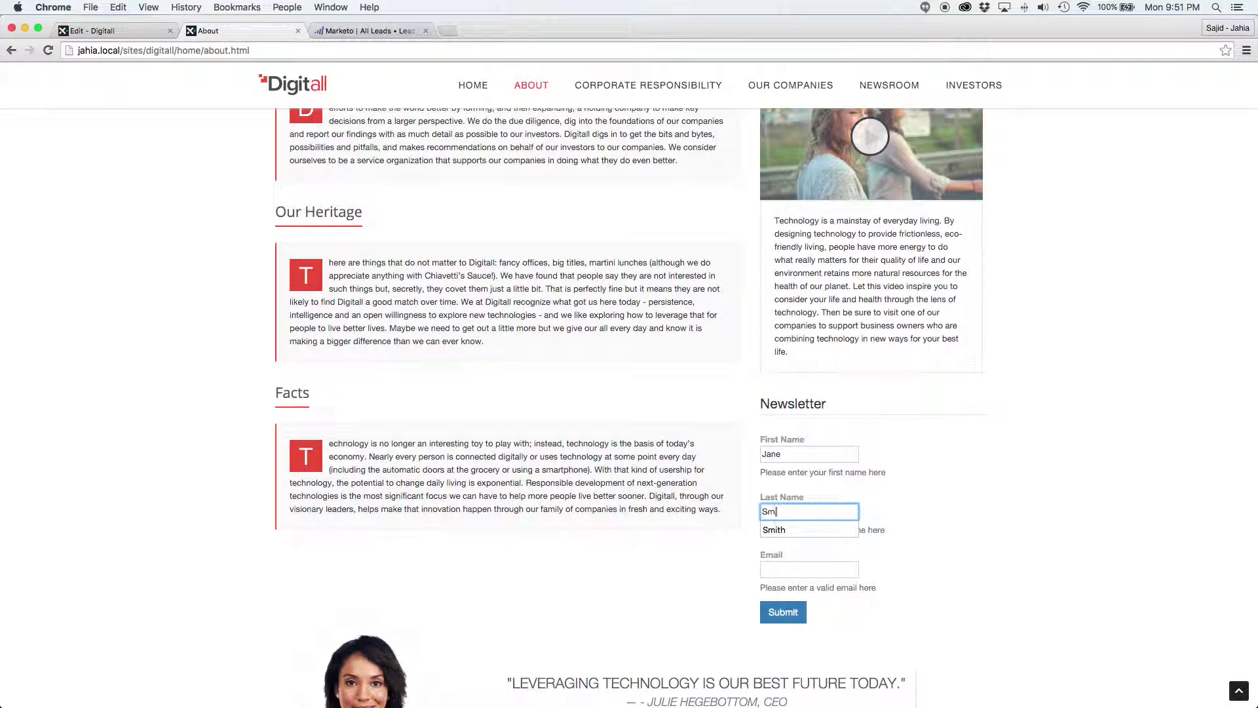
left_click(795, 569)
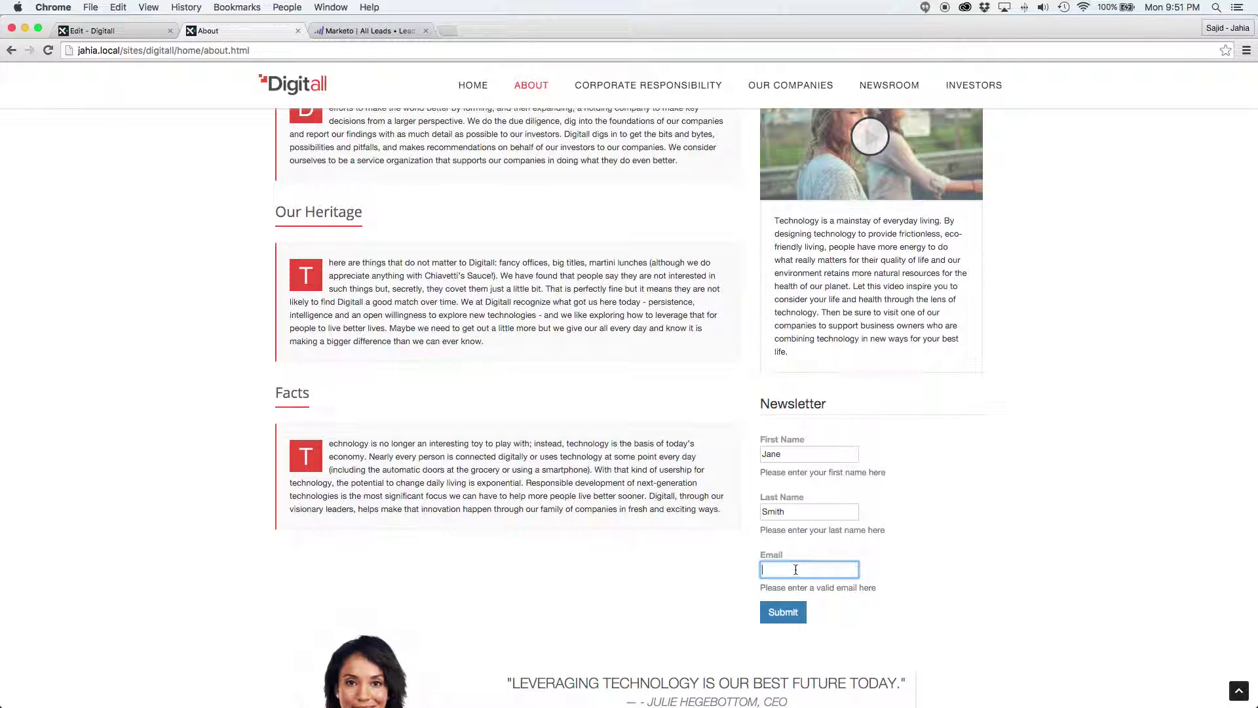
type("jan")
left_click(805, 587)
left_click(795, 612)
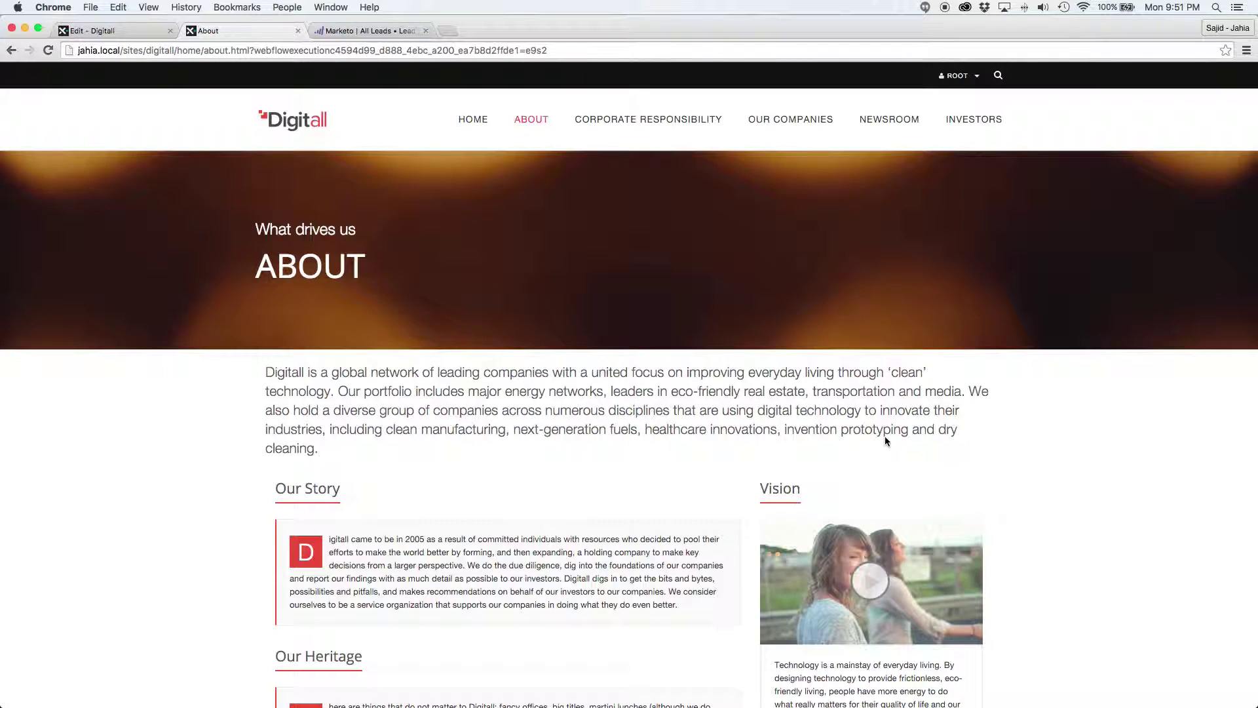
scroll(883, 435, "down", 4)
scroll(883, 435, "down", 2)
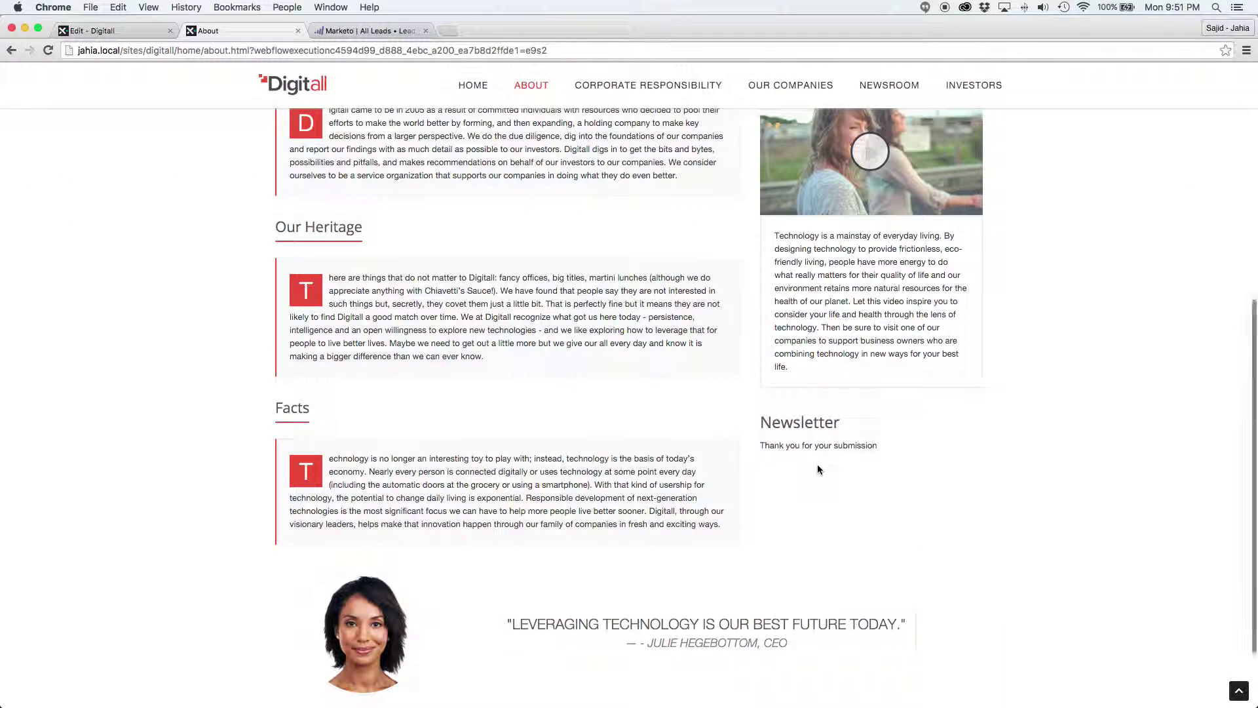
Step: Switch to Marketo, refresh the All Leads list to check for the new lead, and dismiss the flow action notification
left_click(366, 32)
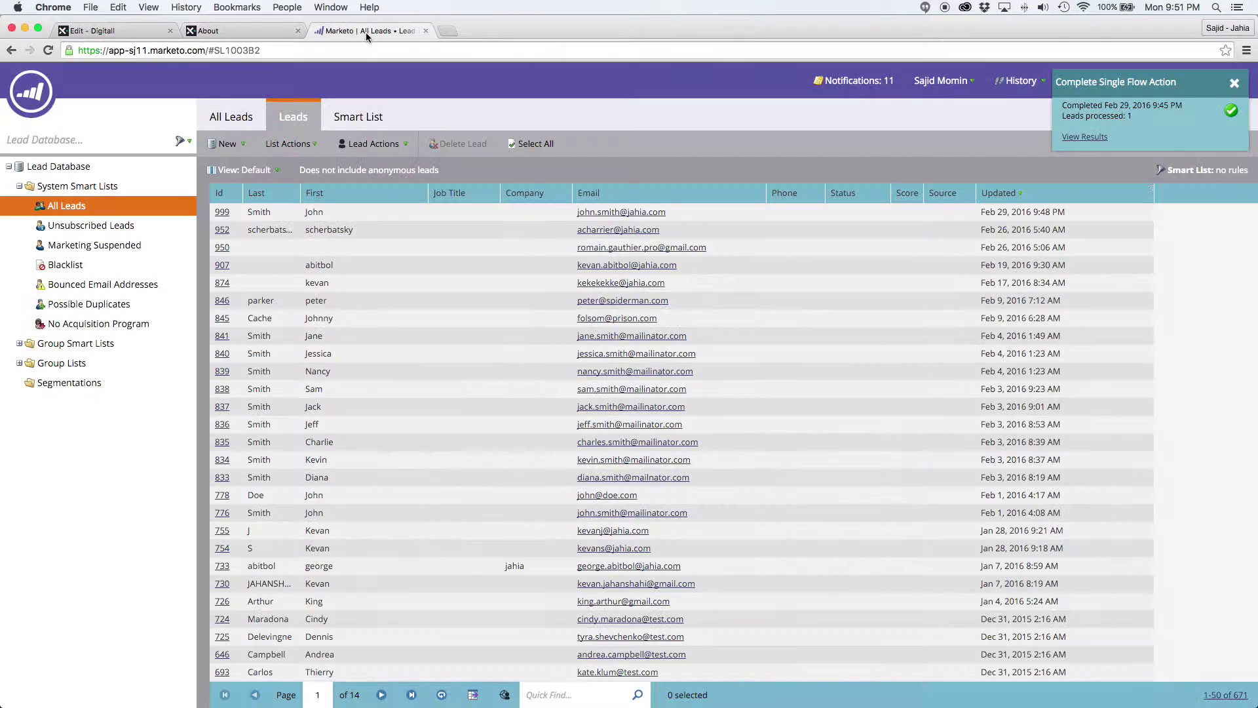
left_click(442, 697)
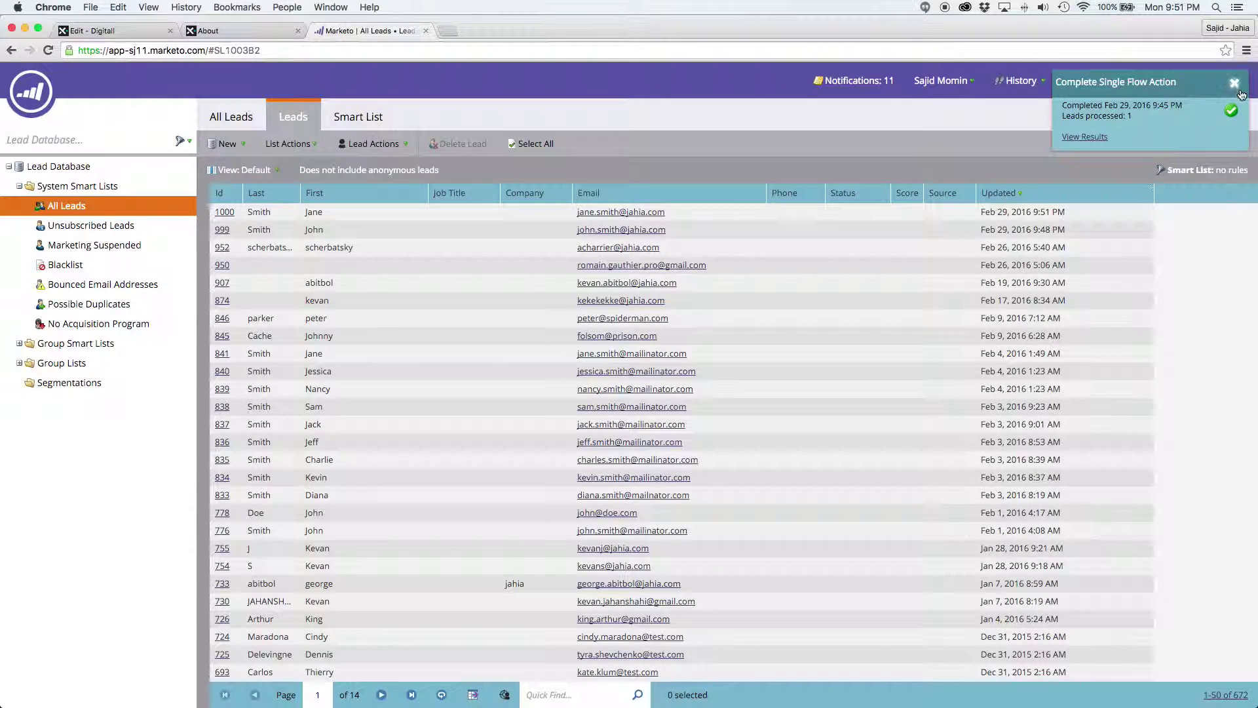
left_click(1234, 83)
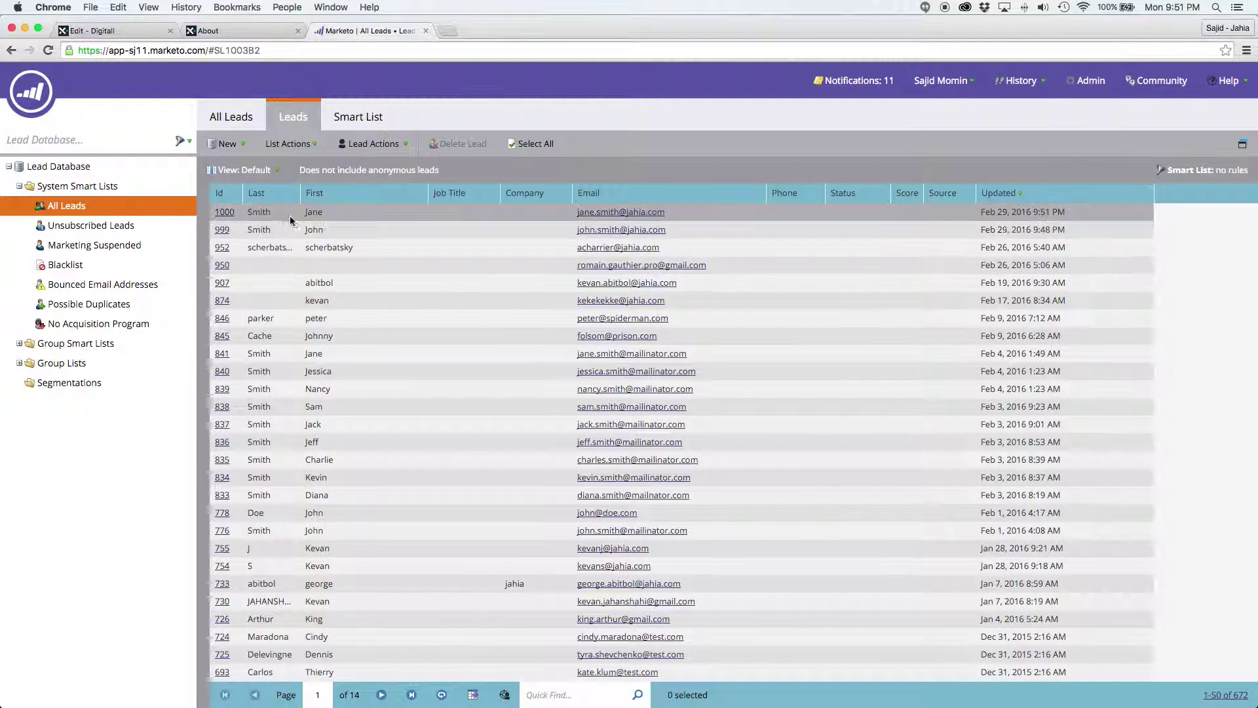